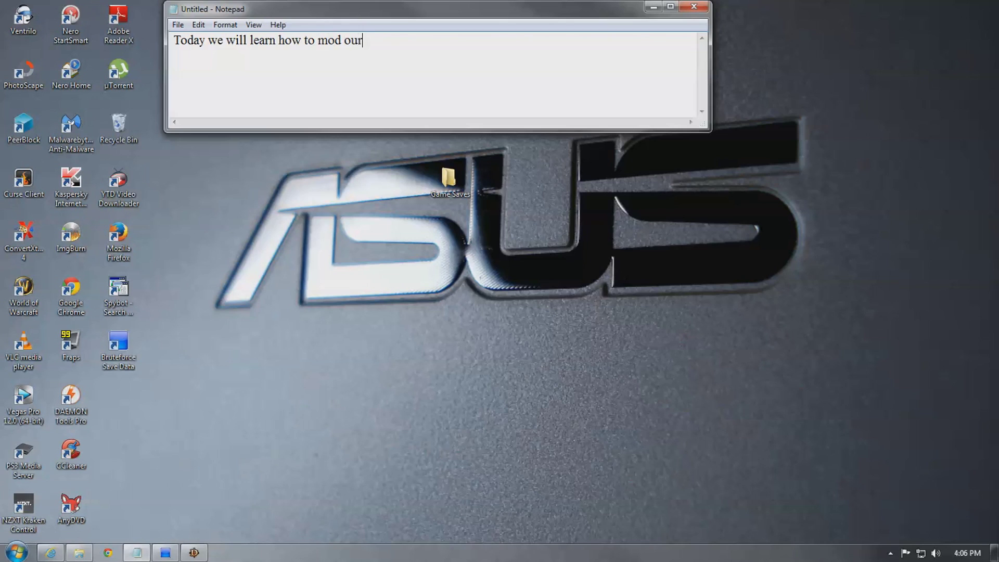
# Step: Complete the note's opening line as "Today we will learn how to mod our char stats for diablo 3 game save on PS3..."
pyautogui.write('ts for diablo')
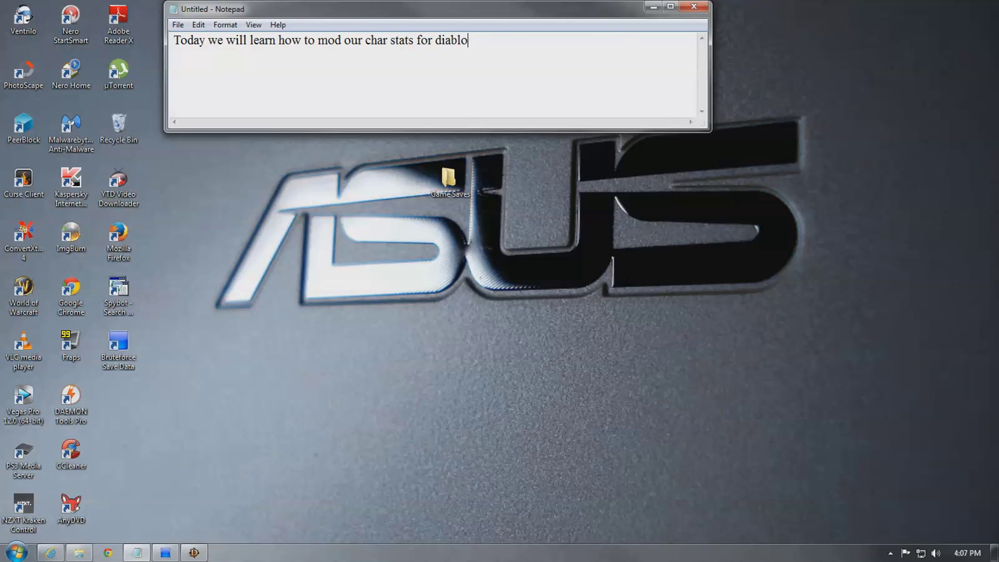
pyautogui.write(' 3 game save on P')
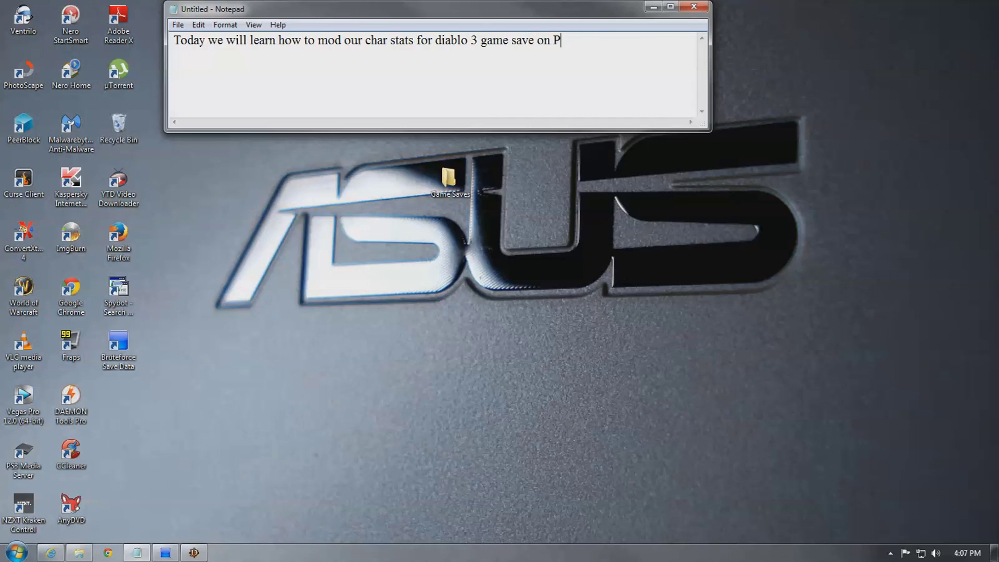
pyautogui.write('S3...')
pyautogui.press('Return')
pyautogui.press('Return')
# Step: Add "Step 1.) Open up brute force save data..." to the note and select the Diablo III save in Bruteforce Save Data
pyautogui.write('Step 1.) Open up b')
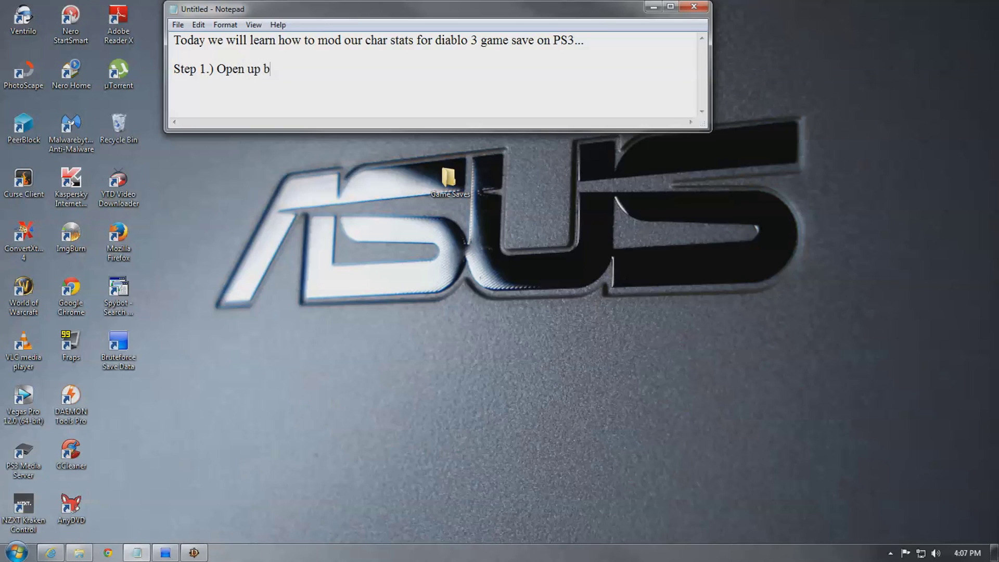
pyautogui.write('rute force save data...')
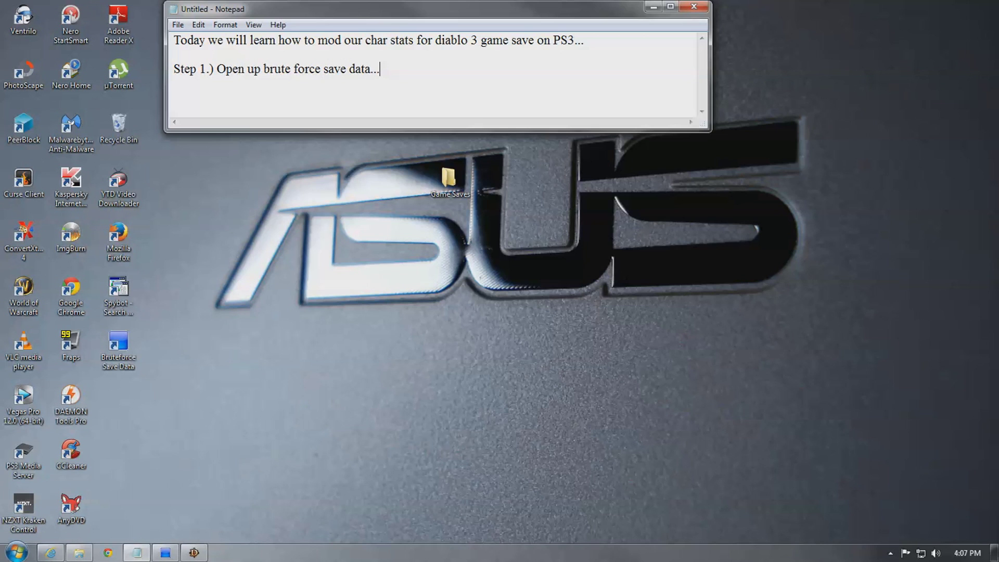
pyautogui.click(166, 552)
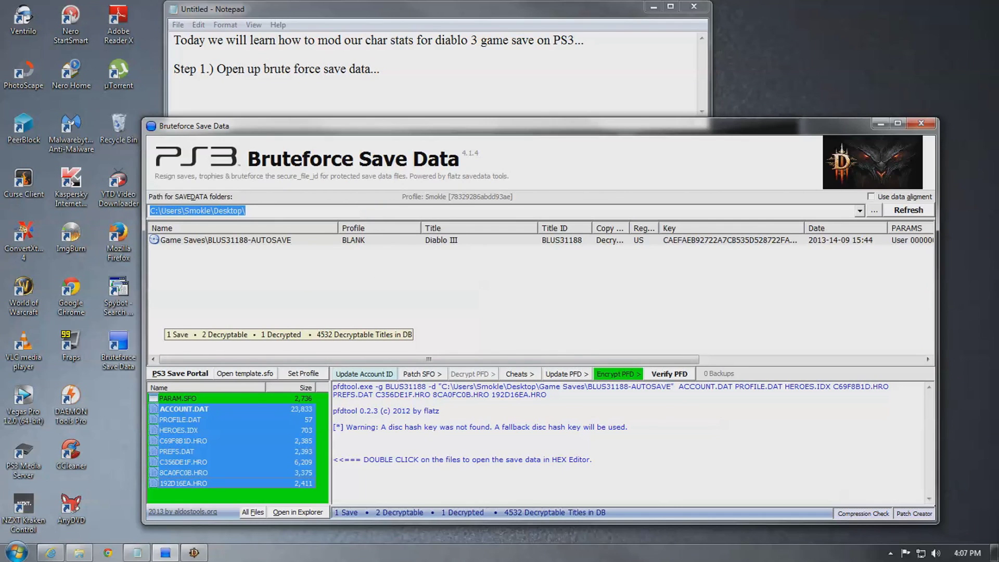
pyautogui.click(224, 240)
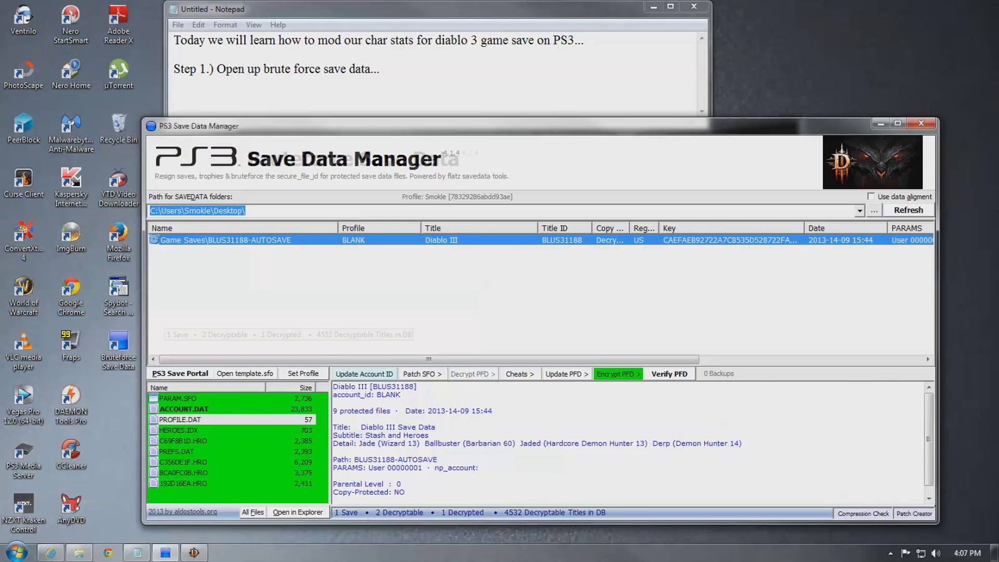
# Step: Back in Notepad, add "Step 2.) here you see my game save, we then want to select it and hit decrypt, mine is already decrypted"
pyautogui.hotkey('alt', 'Tab')
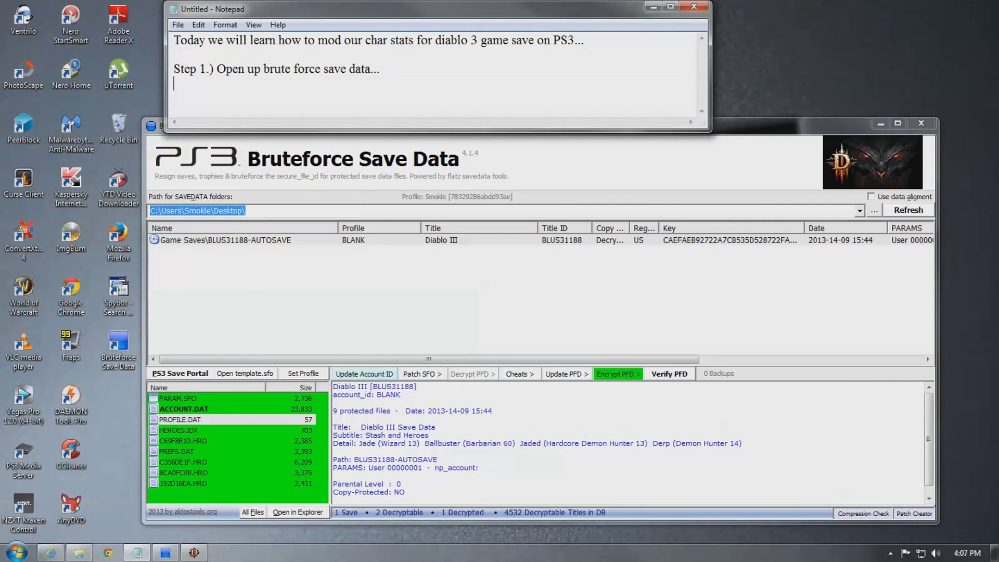
pyautogui.write('Step 2.) here you see my')
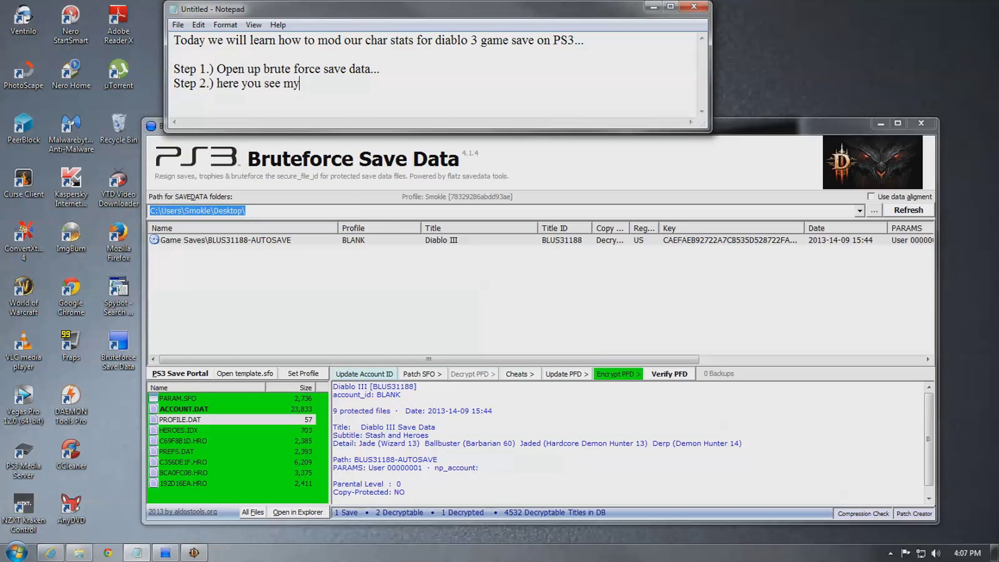
pyautogui.write(' game save, we then want to ')
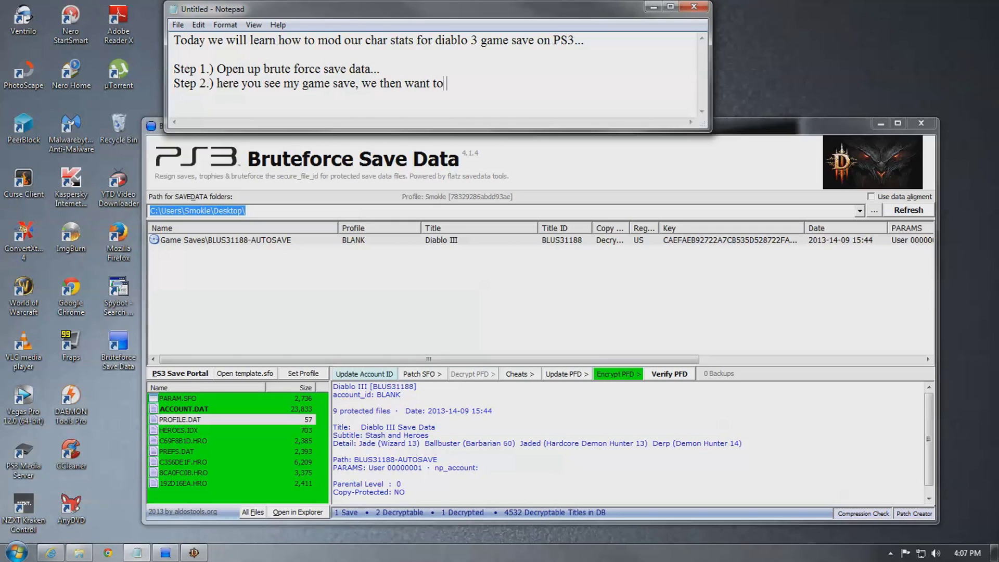
pyautogui.write('select it and hit decrypt,')
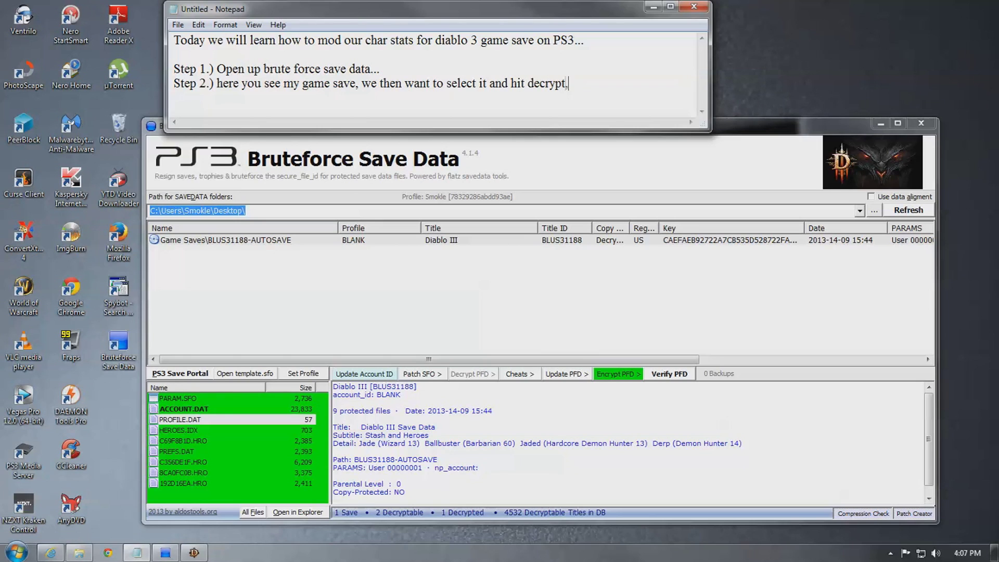
pyautogui.write(' mine is already decrypted')
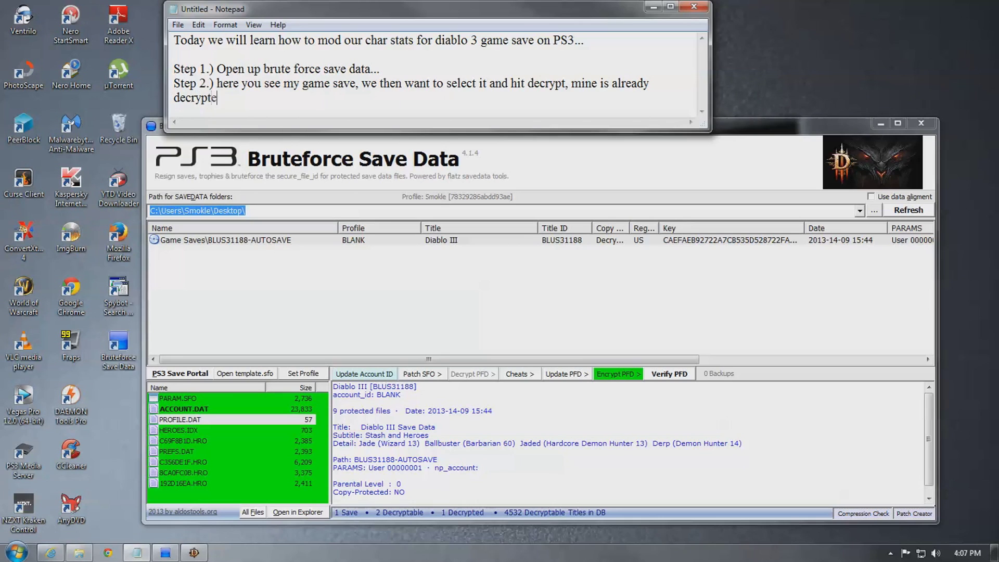
pyautogui.press('Return')
pyautogui.press('Return')
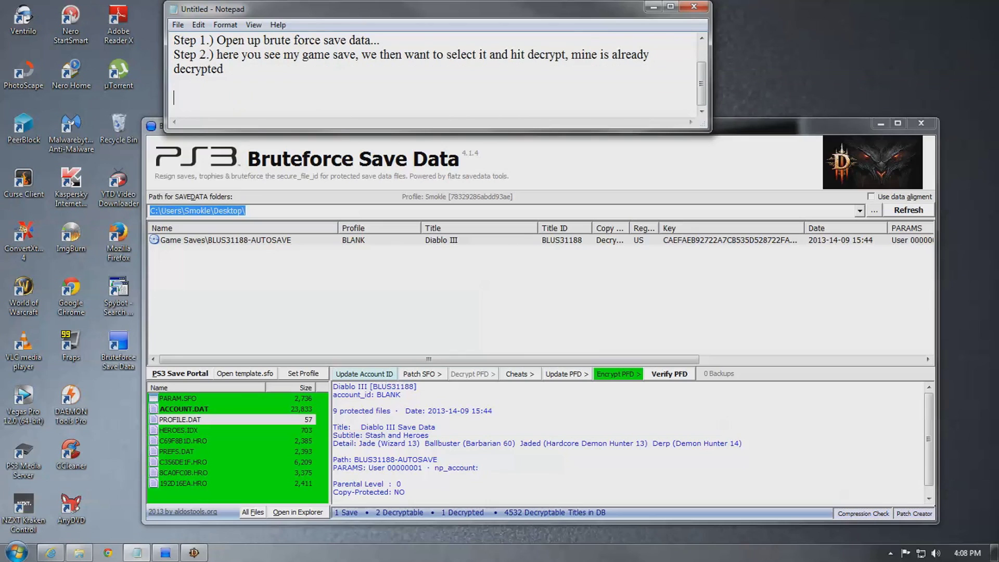
# Step: Add the line "Step 3.) find your here files ( files that are ending in .HRO in the game save dir )" to the note
pyautogui.write('Step 3.) find your h')
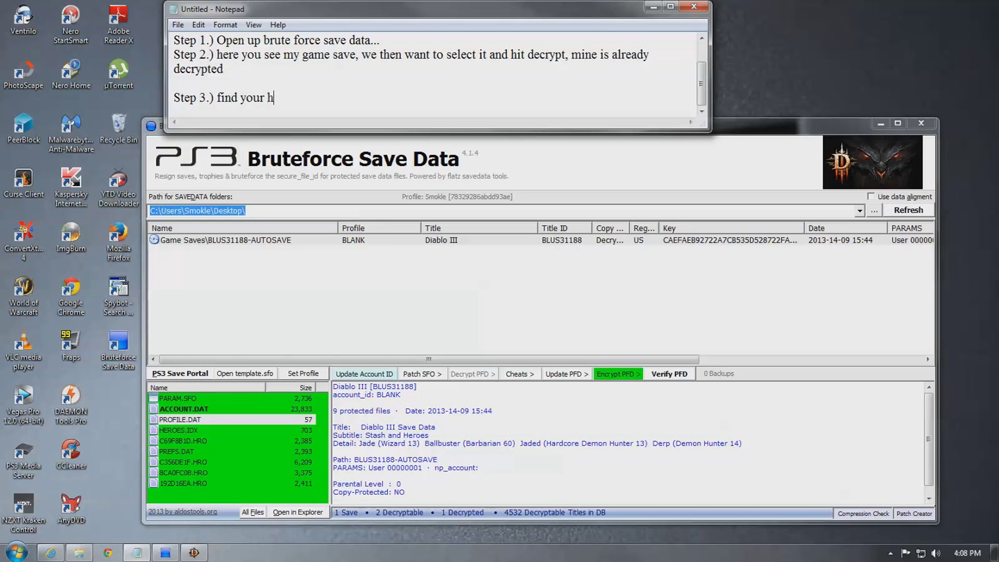
pyautogui.write('ere files ( files that')
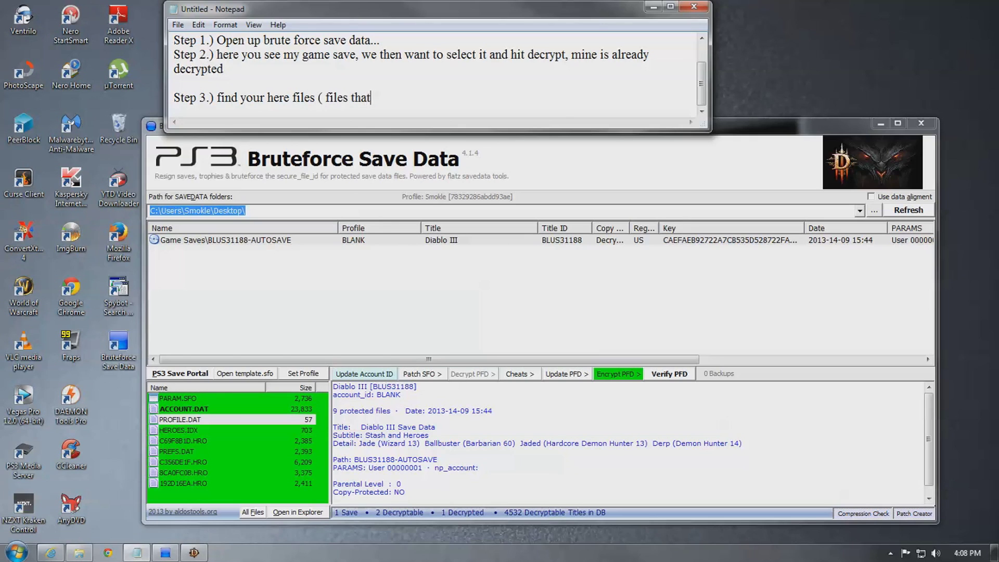
pyautogui.write(' are ending in .HRO ')
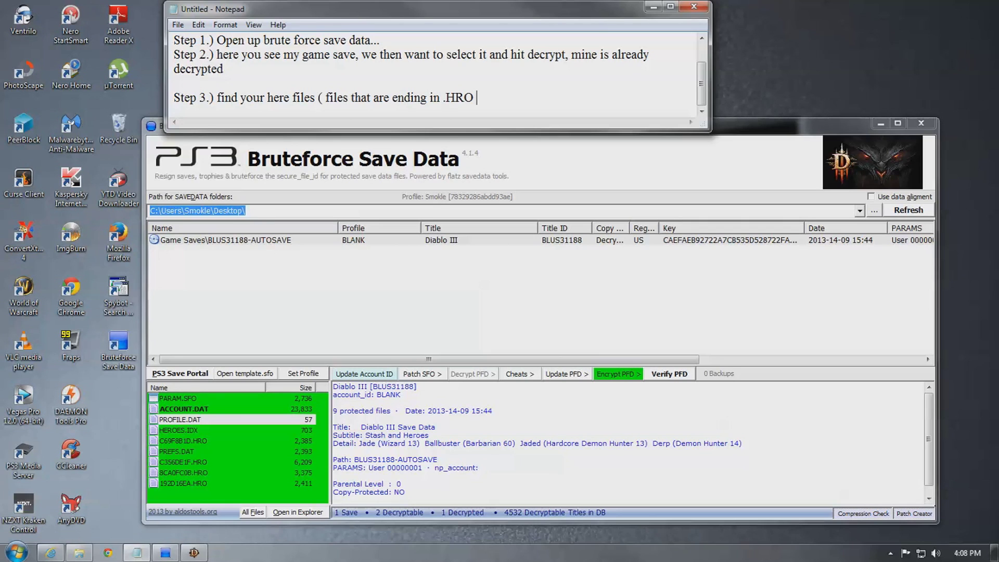
pyautogui.write(')')
pyautogui.write('in the game save dir )')
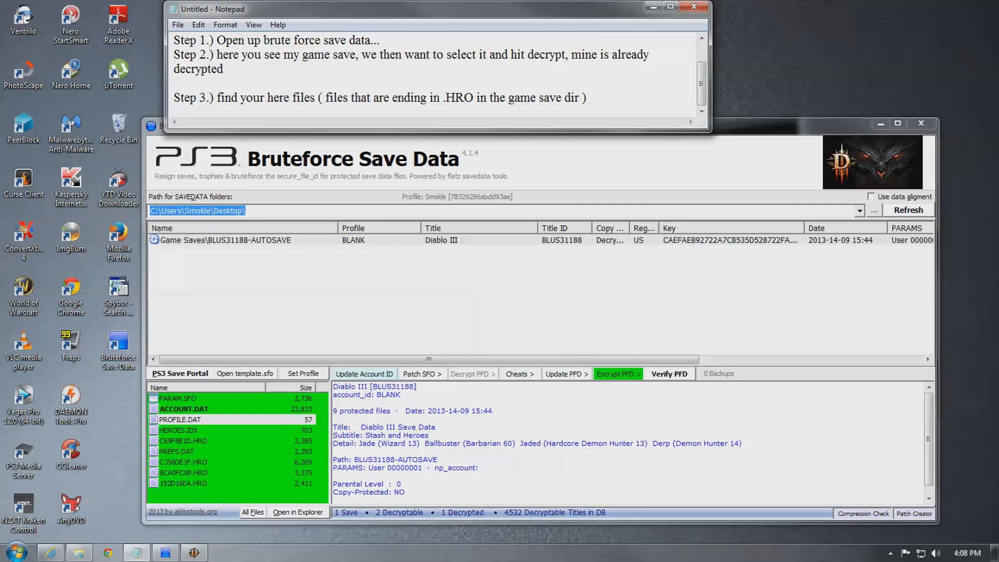
pyautogui.press('Return')
pyautogui.press('Return')
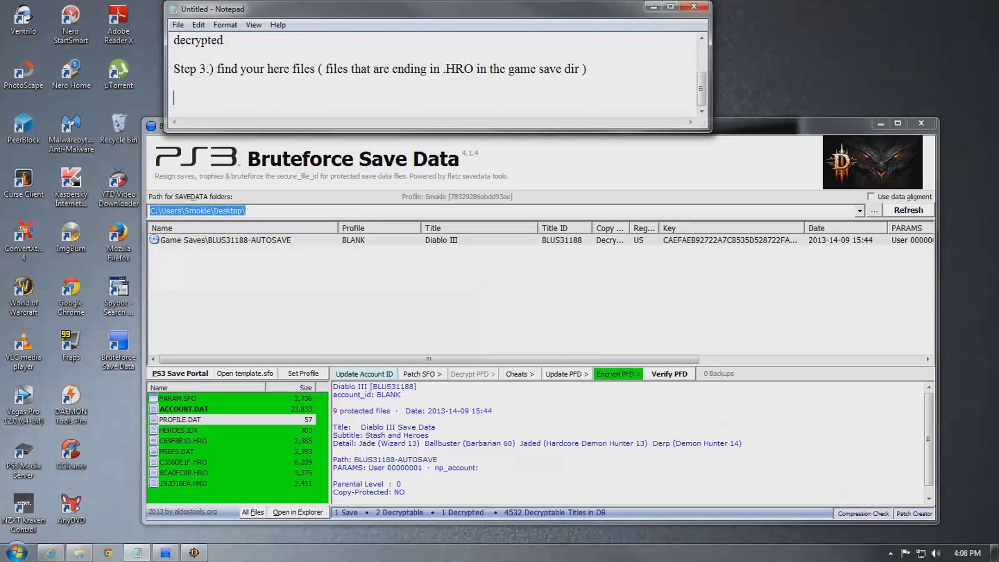
# Step: Minimize both windows and open the BLUS31188-AUTOSAVE folder inside Game Saves on the desktop
pyautogui.click(881, 124)
pyautogui.click(653, 7)
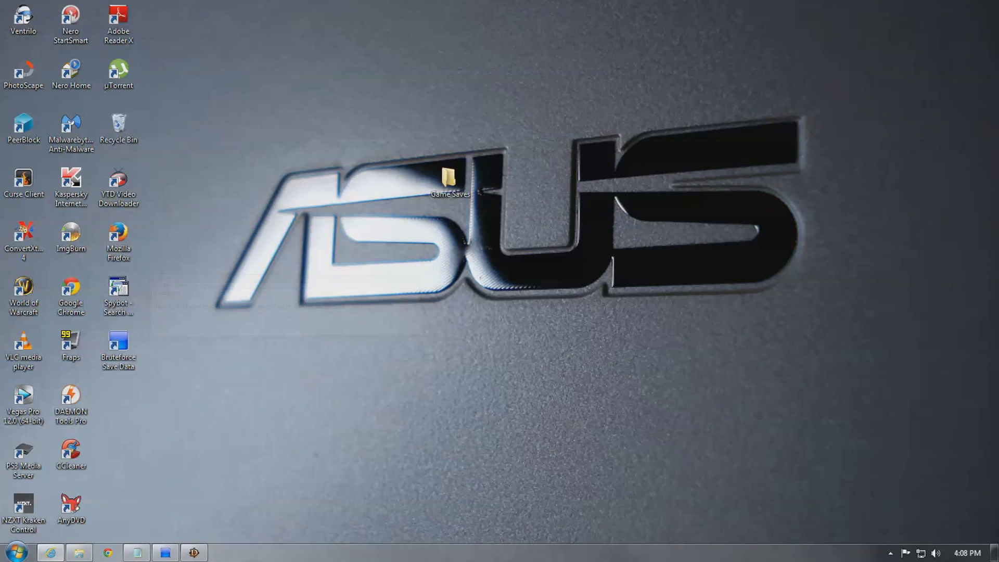
pyautogui.doubleClick(448, 179)
pyautogui.click(161, 82)
pyautogui.doubleClick(161, 83)
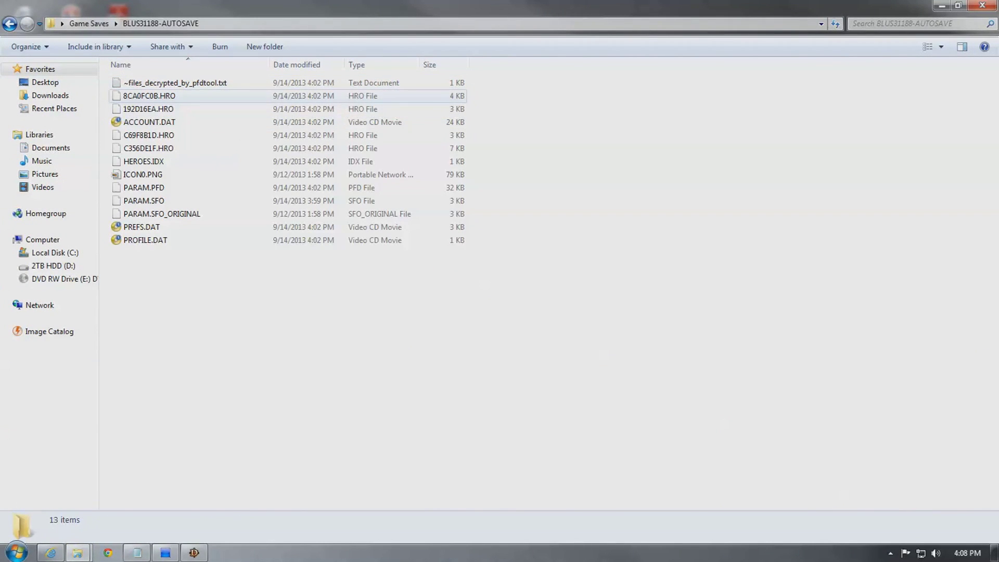
# Step: Go through the .HRO hero files in the save folder one by one
pyautogui.click(150, 96)
pyautogui.click(148, 108)
pyautogui.click(148, 135)
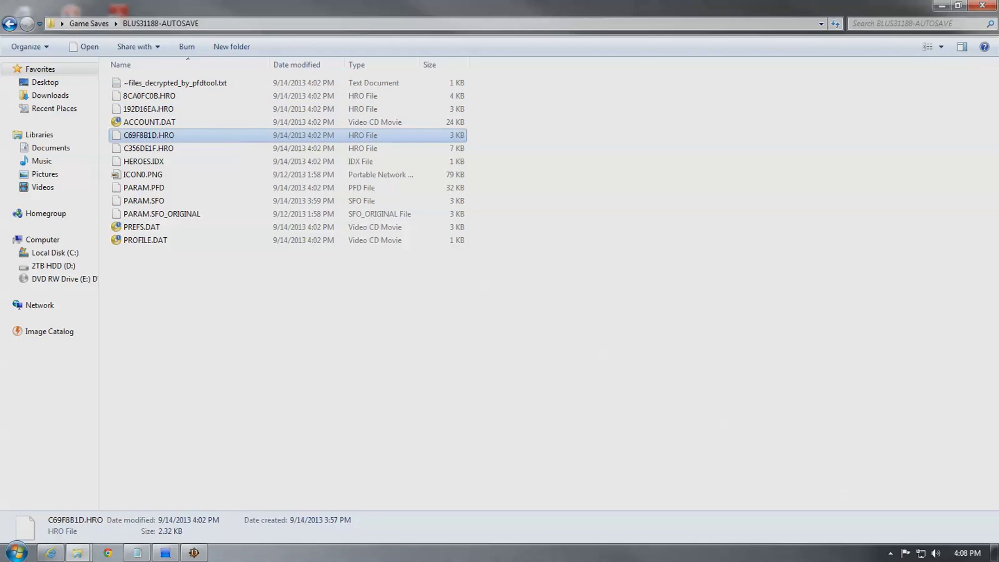
pyautogui.click(148, 149)
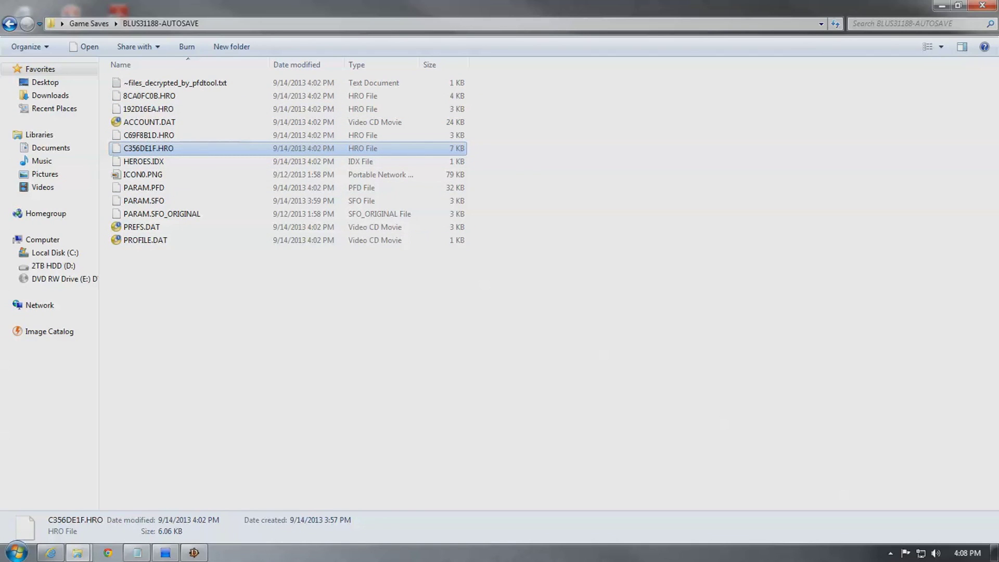
# Step: Switch to Notepad and add the line "once u find them open up D3 Decrypter Tool" followed by a blank line
pyautogui.hotkey('alt', 'Tab')
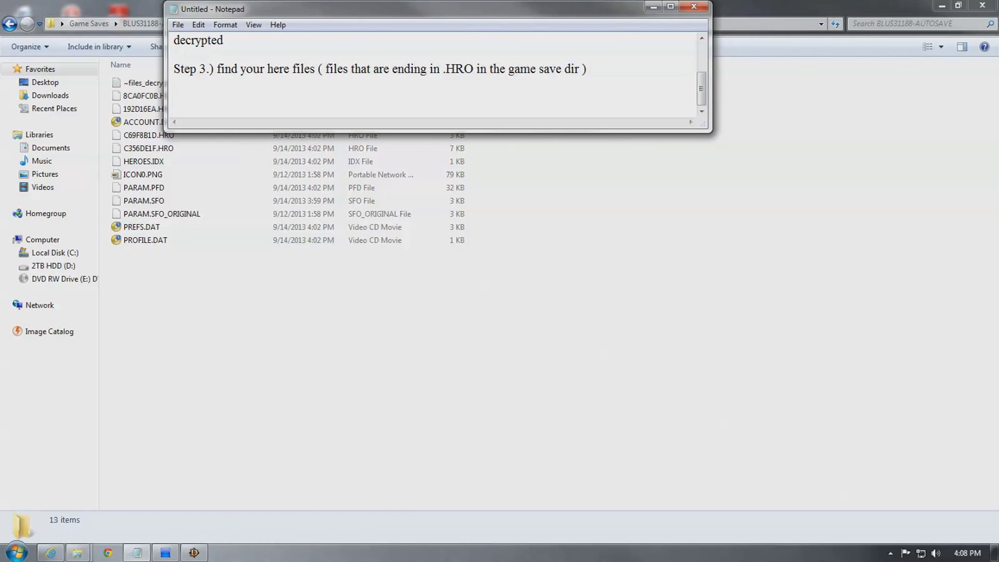
pyautogui.write('once u find them')
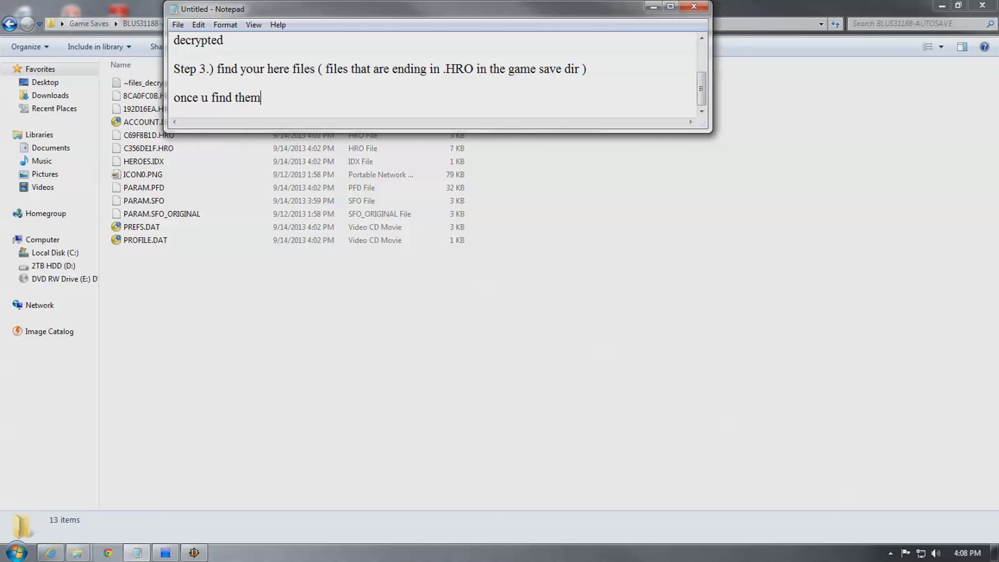
pyautogui.write(' open ')
pyautogui.write('y')
pyautogui.write('up D')
pyautogui.write('3')
pyautogui.write(' Decr')
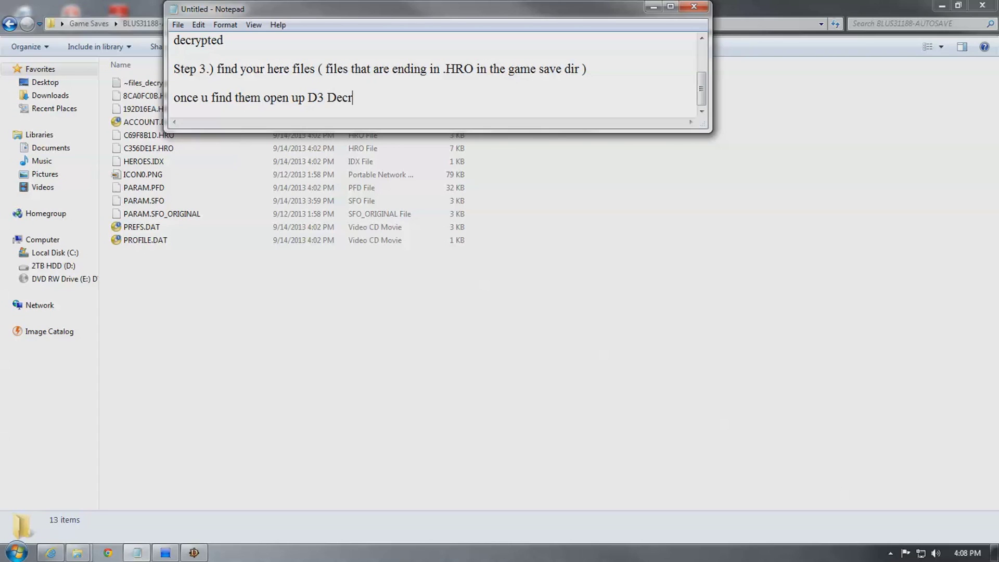
pyautogui.write('ypter Tool')
pyautogui.press('Return')
pyautogui.press('Return')
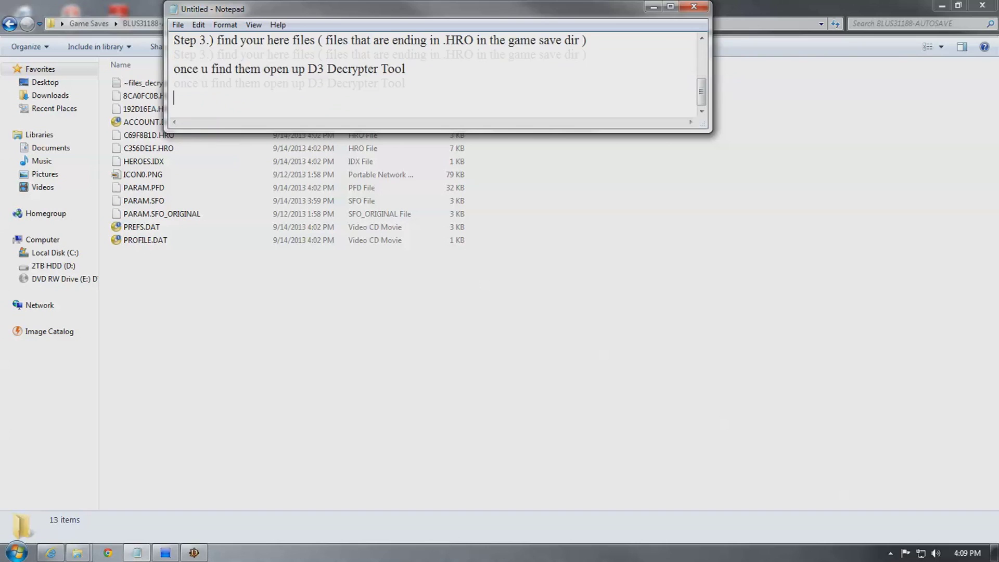
# Step: Launch D3Decrypt.exe from the D3Decrypt folder in Downloads
pyautogui.click(50, 95)
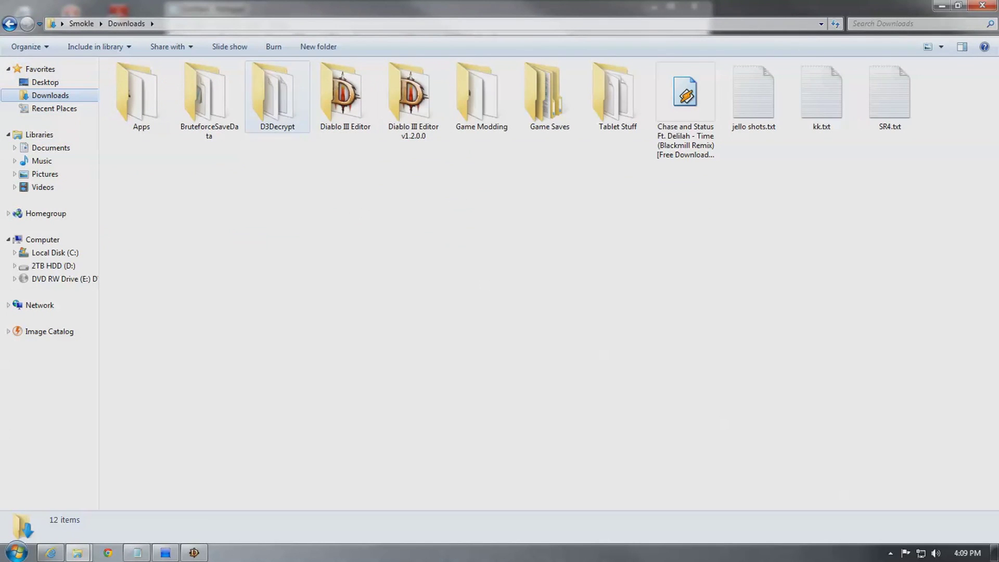
pyautogui.doubleClick(278, 97)
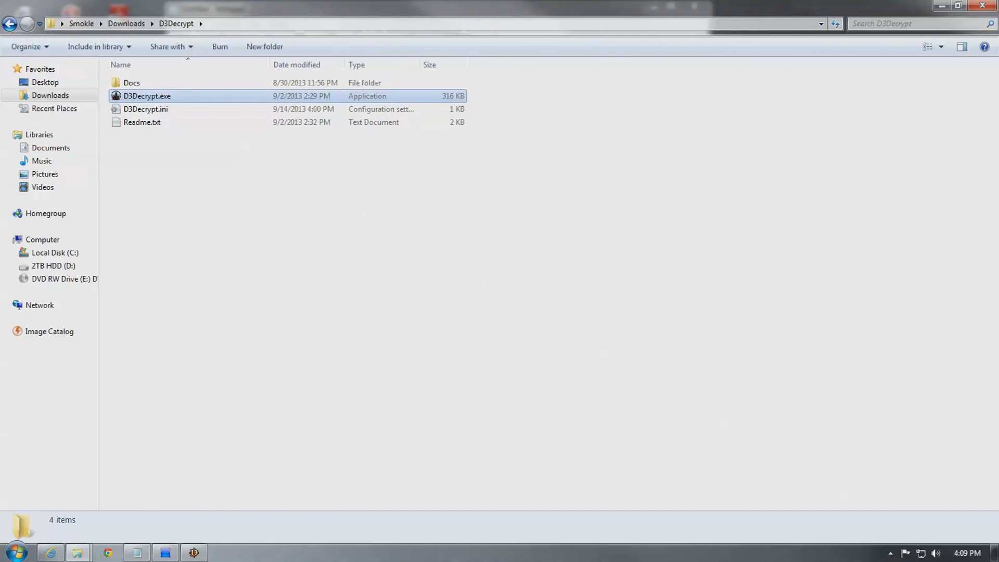
pyautogui.doubleClick(278, 96)
pyautogui.click(535, 289)
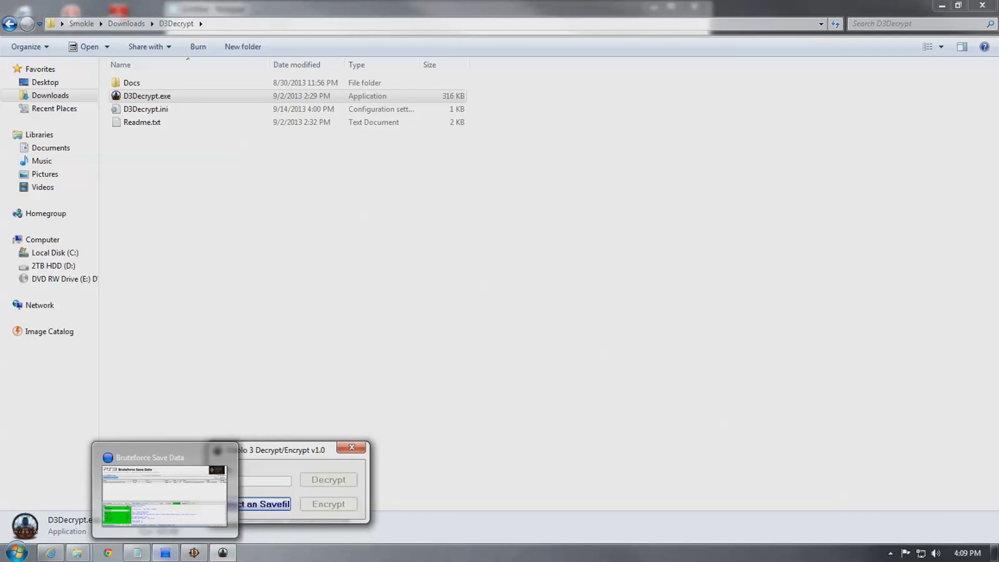
# Step: Return to Notepad and add the line "now we will select savefile and decrypt them with this tool..."
pyautogui.click(137, 553)
pyautogui.write('now we will select s')
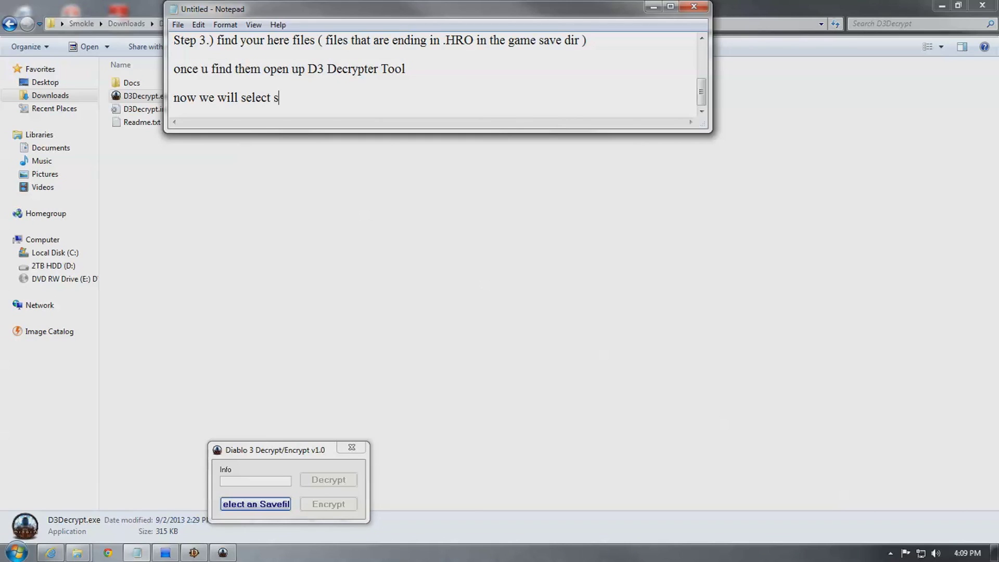
pyautogui.write('sa')
pyautogui.press('BackSpace')
pyautogui.press('BackSpace')
pyautogui.write('avefile and decrypt ')
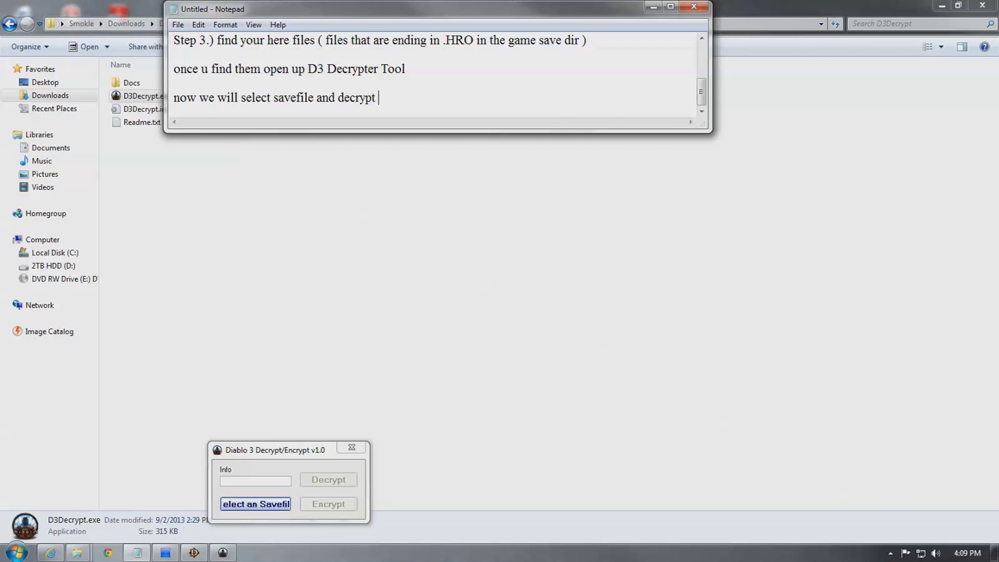
pyautogui.write('them with this tool..')
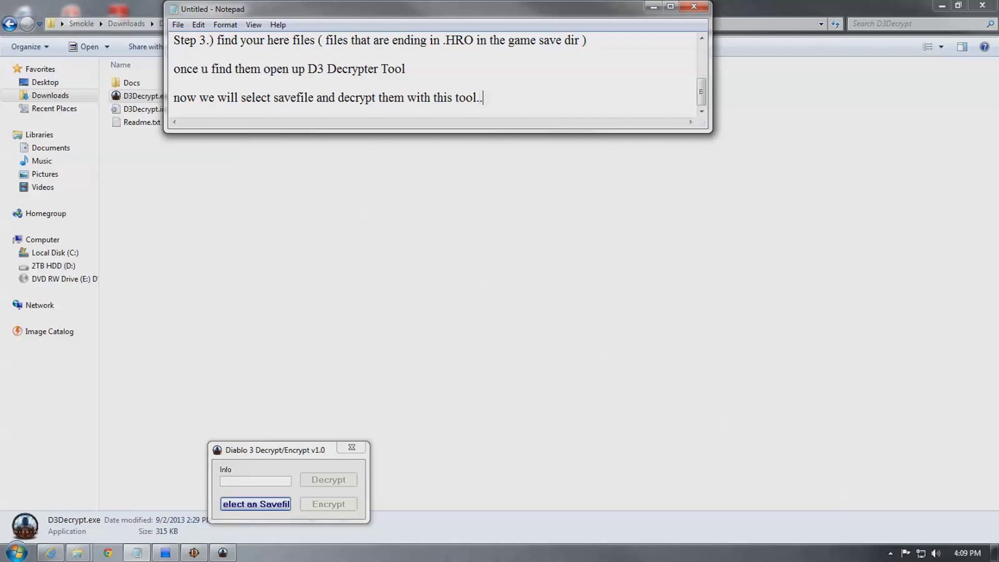
pyautogui.press('Return')
pyautogui.press('Return')
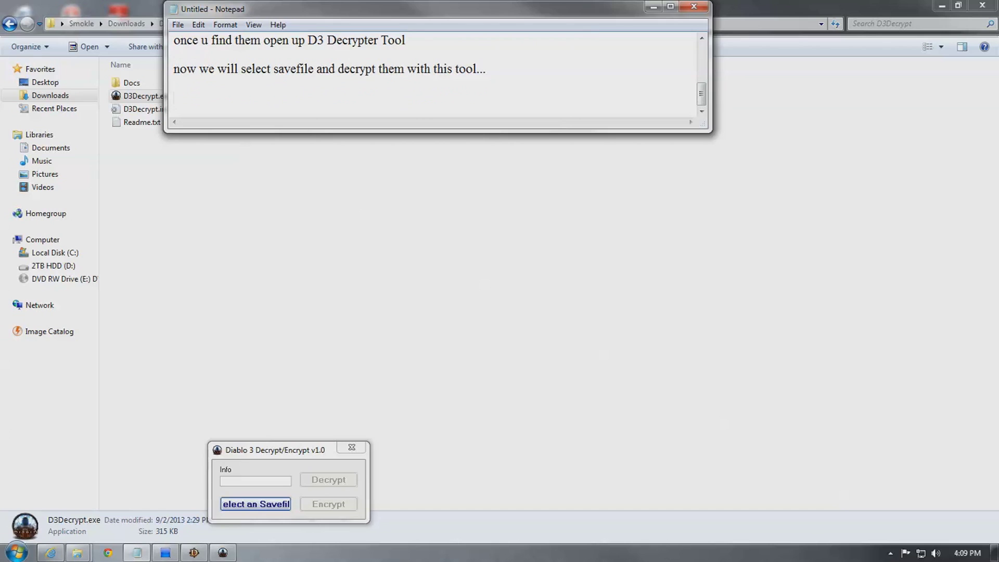
# Step: Switch to the decrypt tool, open its savefile picker and expand the user's profile folder under Users on the C: drive
pyautogui.hotkey('alt', 'Tab')
pyautogui.press('Return')
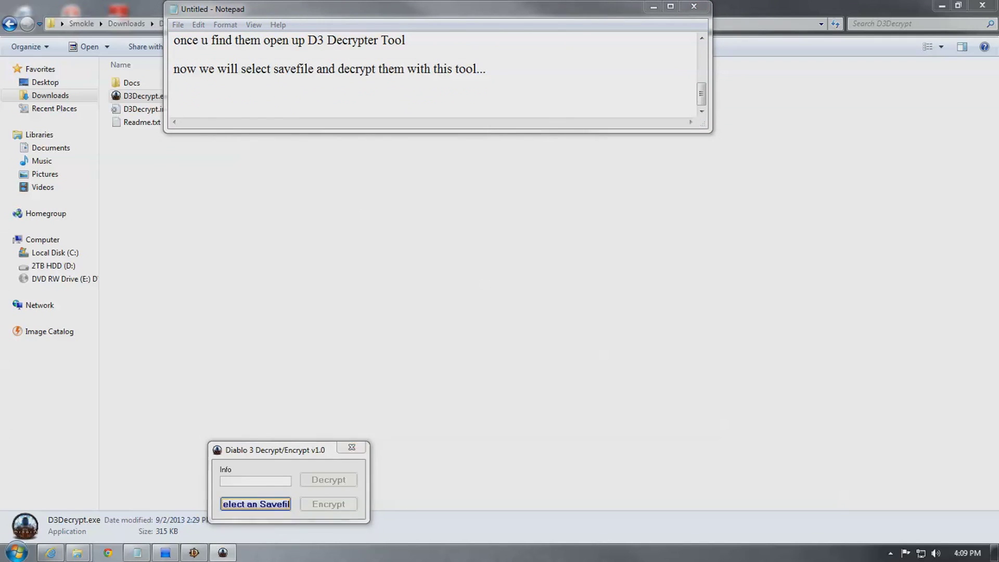
pyautogui.scroll(5, 286, 452)
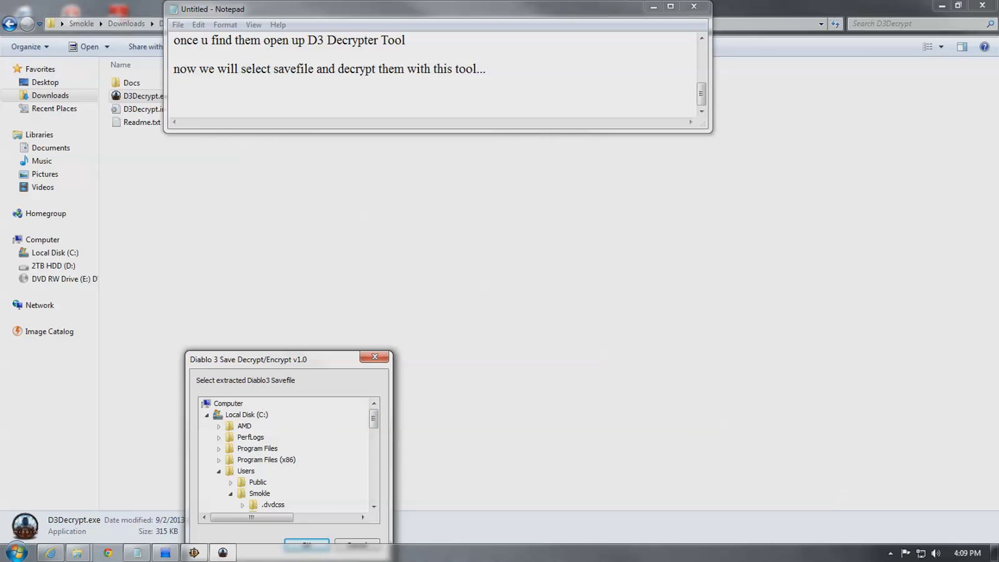
pyautogui.click(259, 492)
pyautogui.click(230, 493)
pyautogui.scroll(-3, 286, 452)
pyautogui.scroll(2, 286, 453)
pyautogui.doubleClick(228, 404)
pyautogui.press('Right')
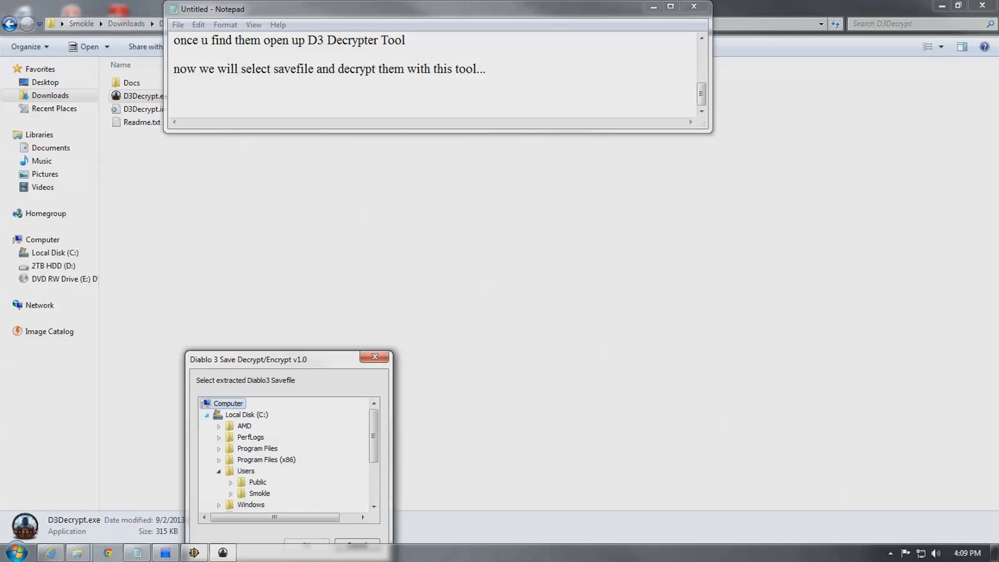
pyautogui.click(259, 494)
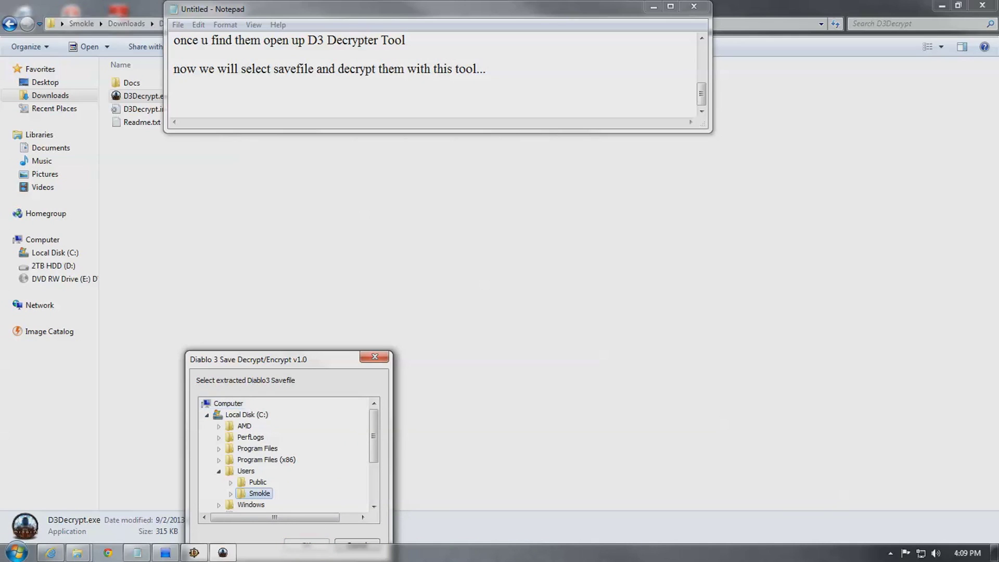
pyautogui.press('Right')
# Step: Look through the profile folder's subfolders and files in the picker for the game save location
pyautogui.scroll(-3, 287, 453)
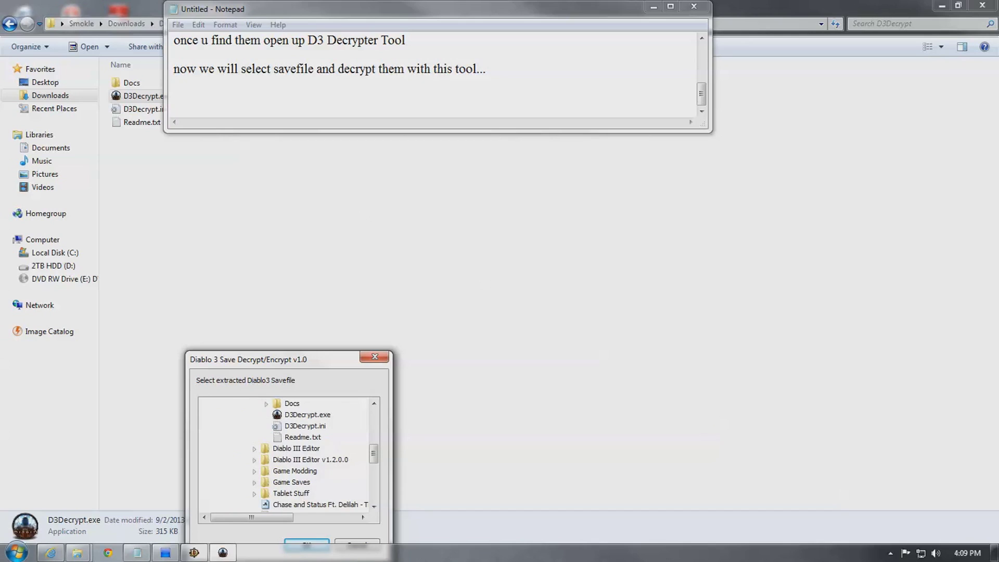
pyautogui.scroll(-1, 286, 453)
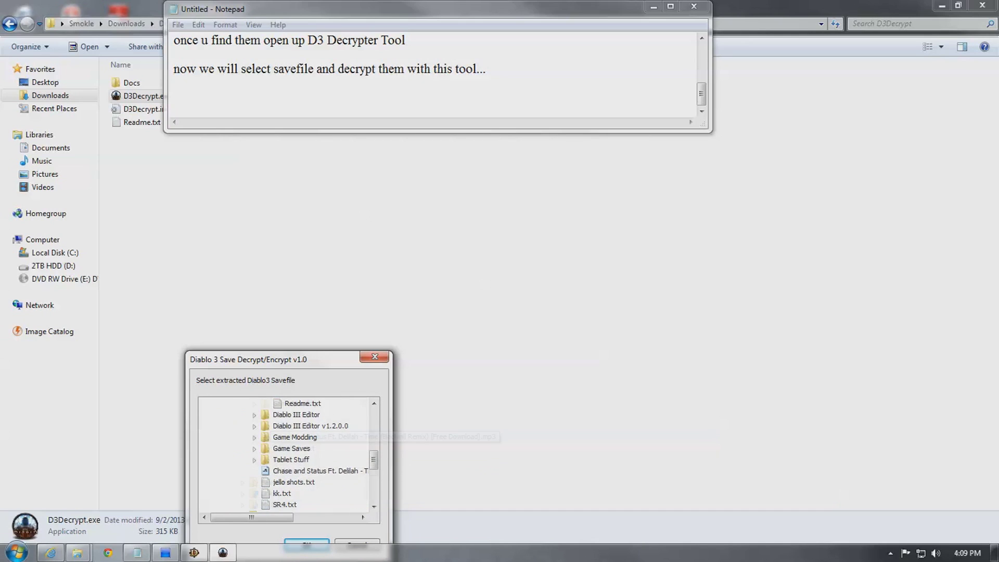
pyautogui.scroll(-2, 286, 453)
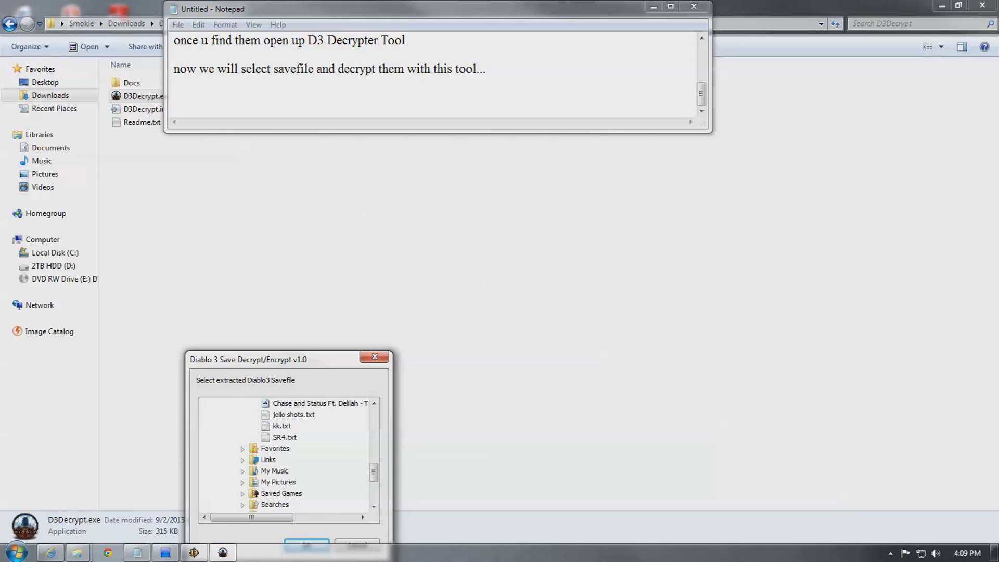
pyautogui.scroll(-1, 287, 452)
pyautogui.scroll(-2, 286, 453)
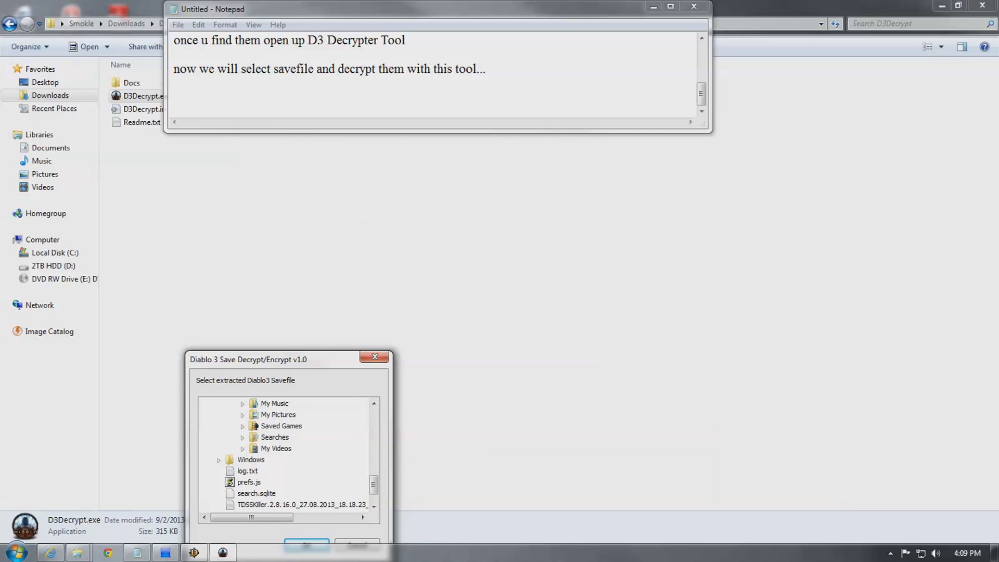
pyautogui.scroll(2, 287, 453)
pyautogui.scroll(5, 287, 452)
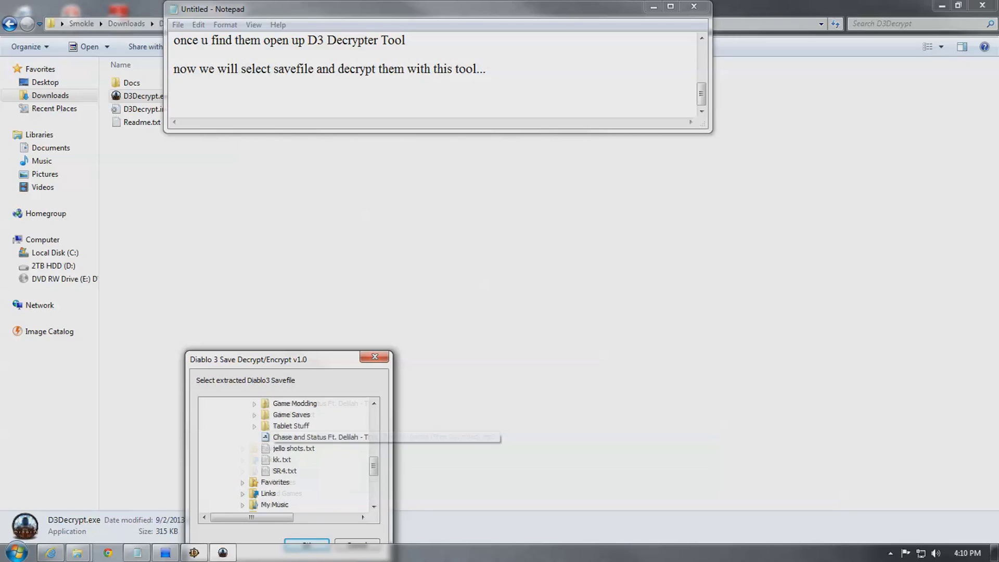
pyautogui.scroll(1, 286, 452)
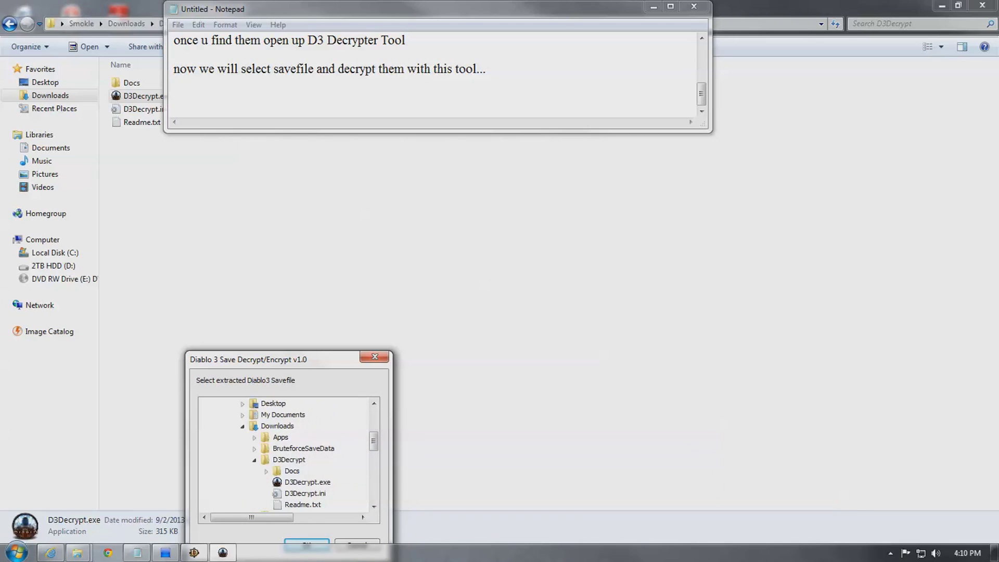
pyautogui.scroll(1, 286, 453)
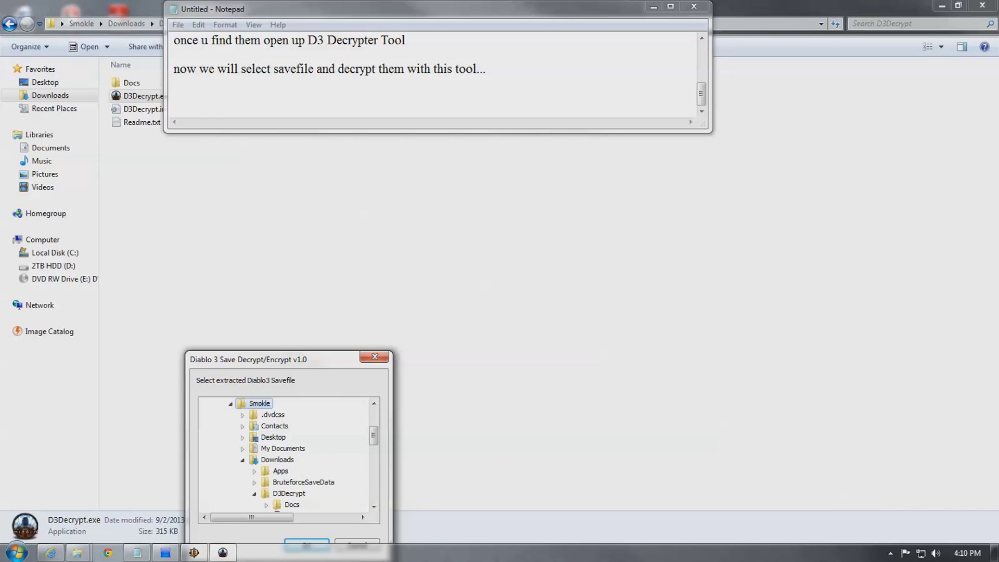
# Step: Load 192D16EA.HRO from the BLUS31188-AUTOSAVE folder in the desktop's Game Saves folder and decrypt it
pyautogui.doubleClick(274, 437)
pyautogui.doubleClick(292, 415)
pyautogui.doubleClick(312, 426)
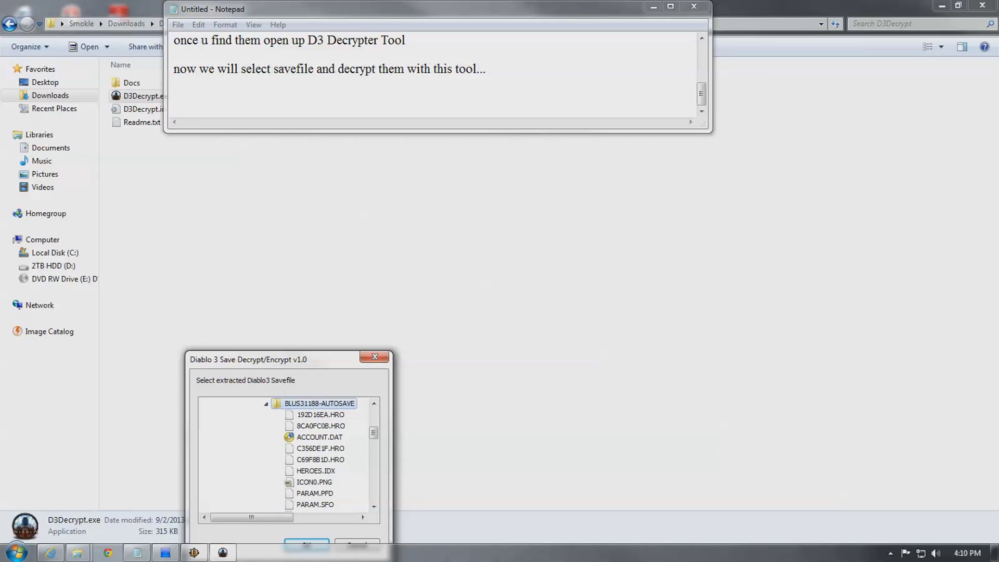
pyautogui.click(320, 415)
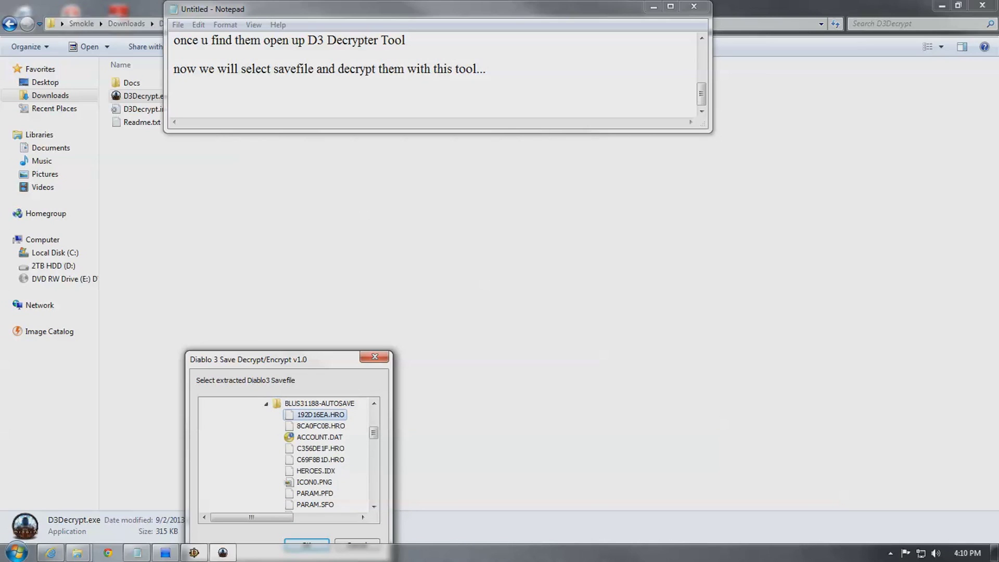
pyautogui.press('Return')
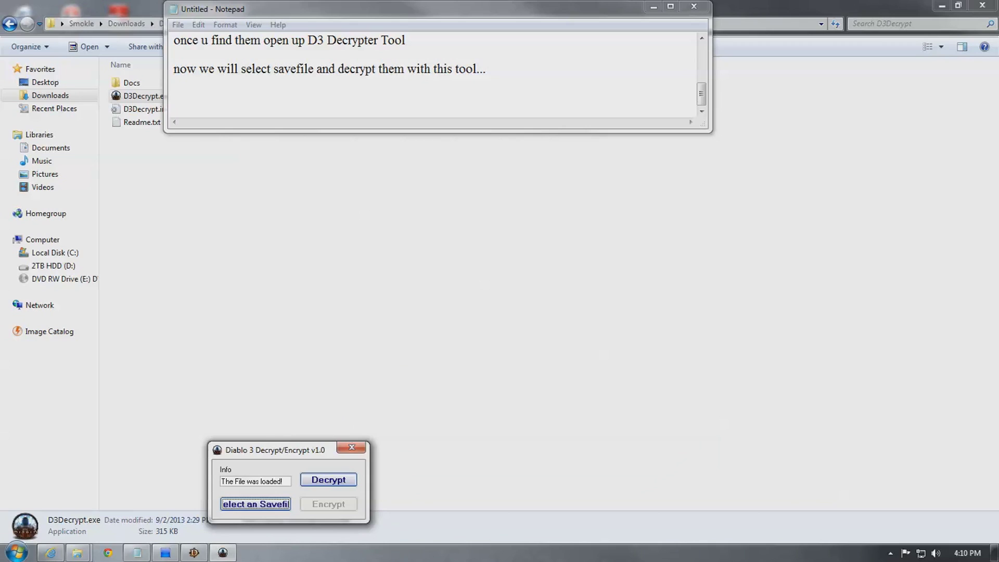
pyautogui.press('Tab')
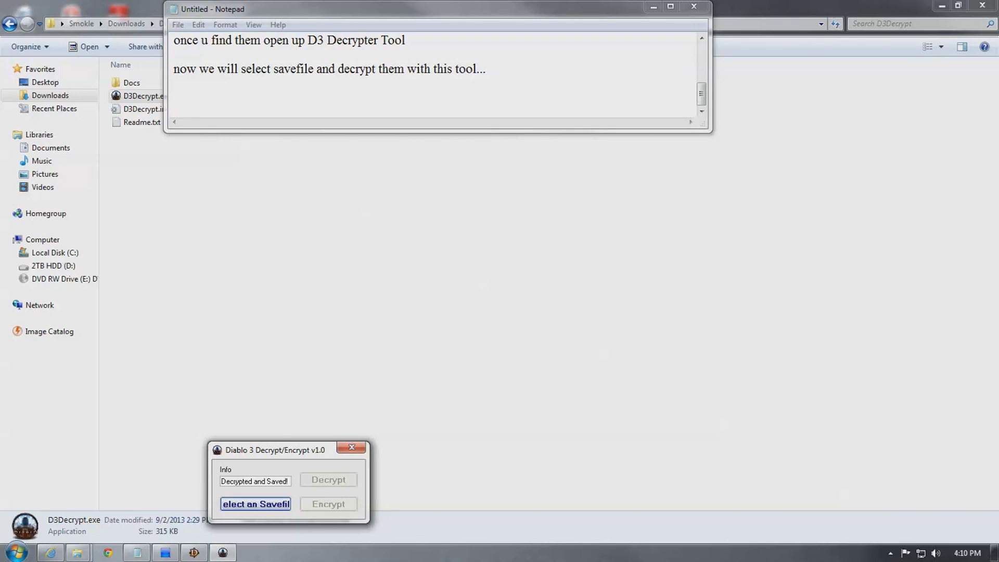
# Step: In Notepad, add after a blank line "now we will go to the dir that the files are in and rename the file we just decrypted to .DAT"
pyautogui.hotkey('alt', 'Tab')
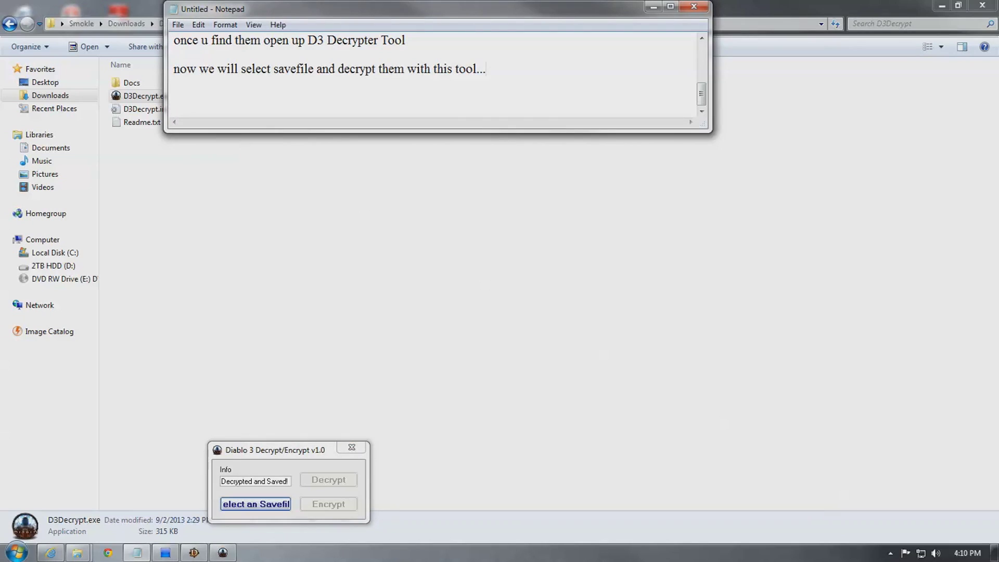
pyautogui.press('Return')
pyautogui.press('Return')
pyautogui.write('now we will go to t')
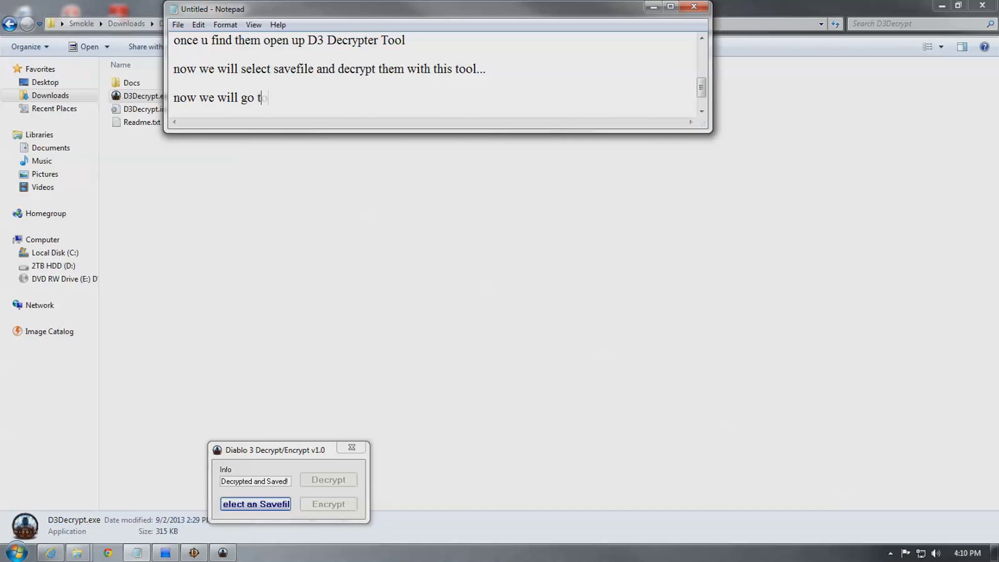
pyautogui.write('he dir that the files ')
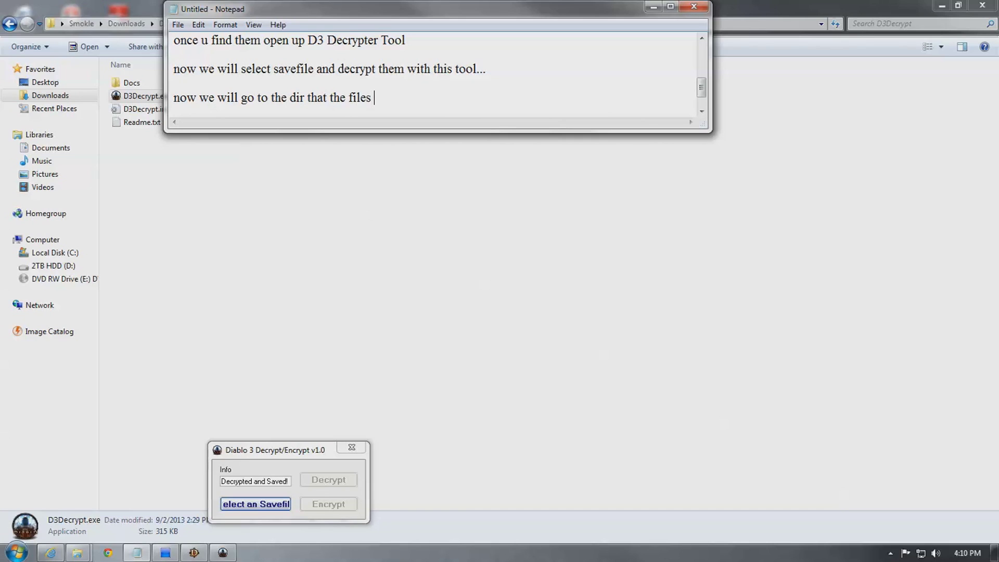
pyautogui.write('are in and rename the')
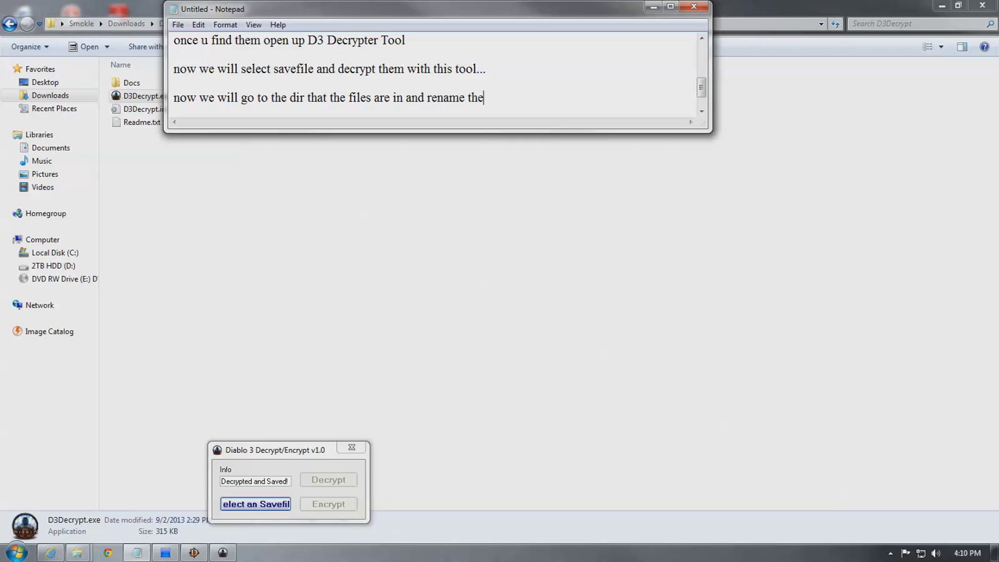
pyautogui.press('BackSpace')
pyautogui.write('e file we just decrup')
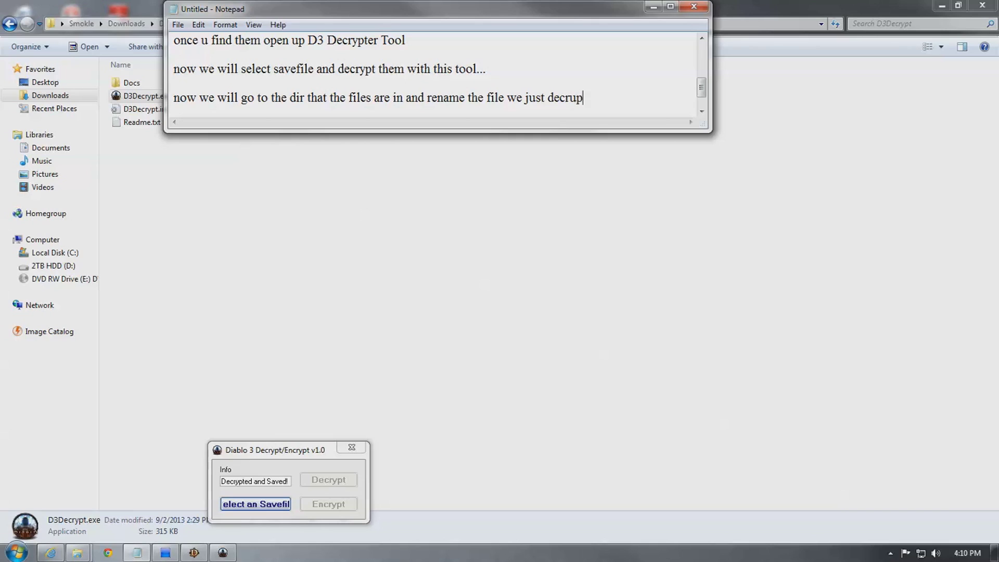
pyautogui.press('BackSpace')
pyautogui.press('BackSpace')
pyautogui.write('u')
pyautogui.press('BackSpace')
pyautogui.write('ypted to .DAT')
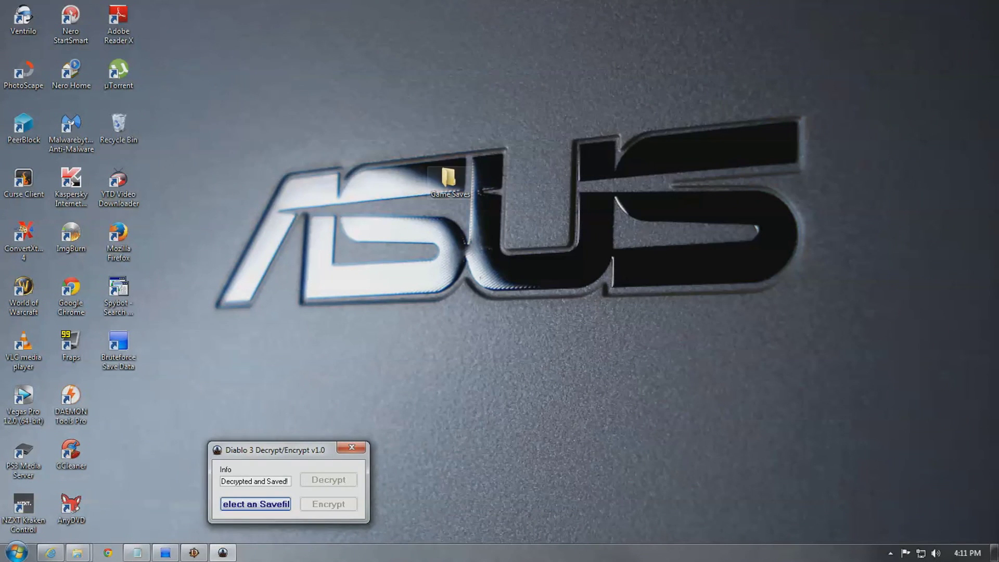
# Step: Open the BLUS31188-AUTOSAVE folder inside the desktop's Game Saves folder
pyautogui.doubleClick(448, 179)
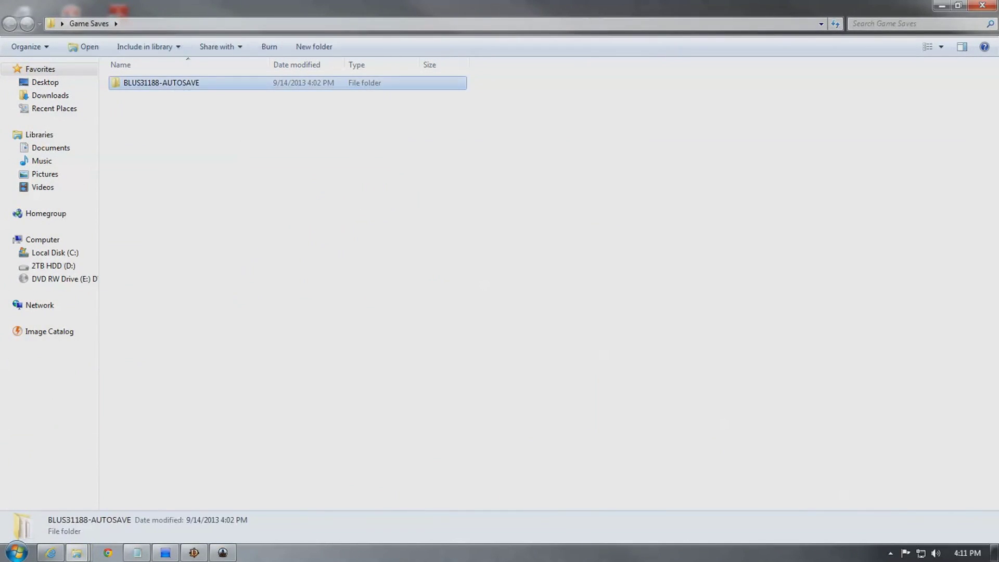
pyautogui.press('Return')
pyautogui.press('Down')
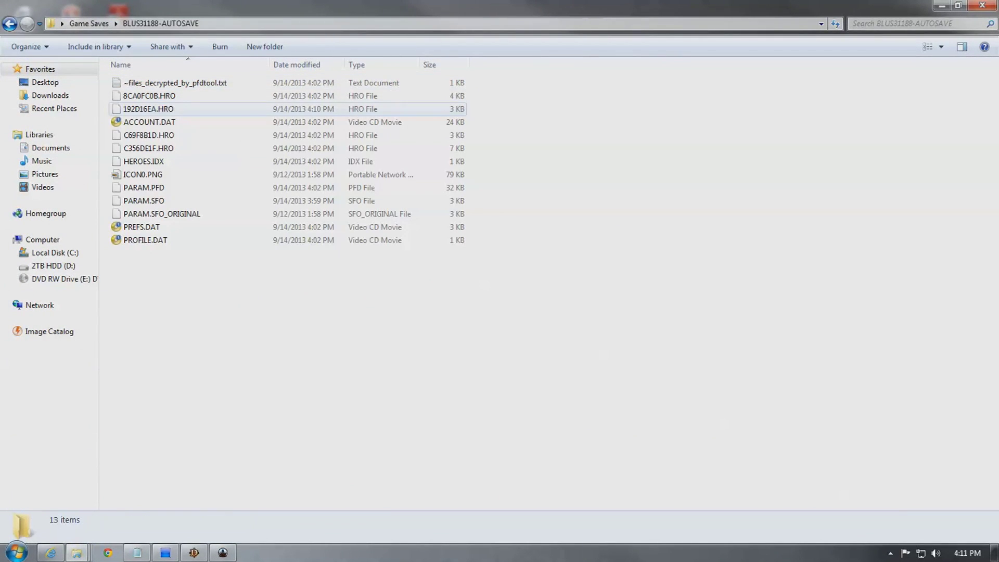
# Step: Rename 192D16EA.HRO to 192D16EA.DAT, accepting the file extension change
pyautogui.click(149, 109)
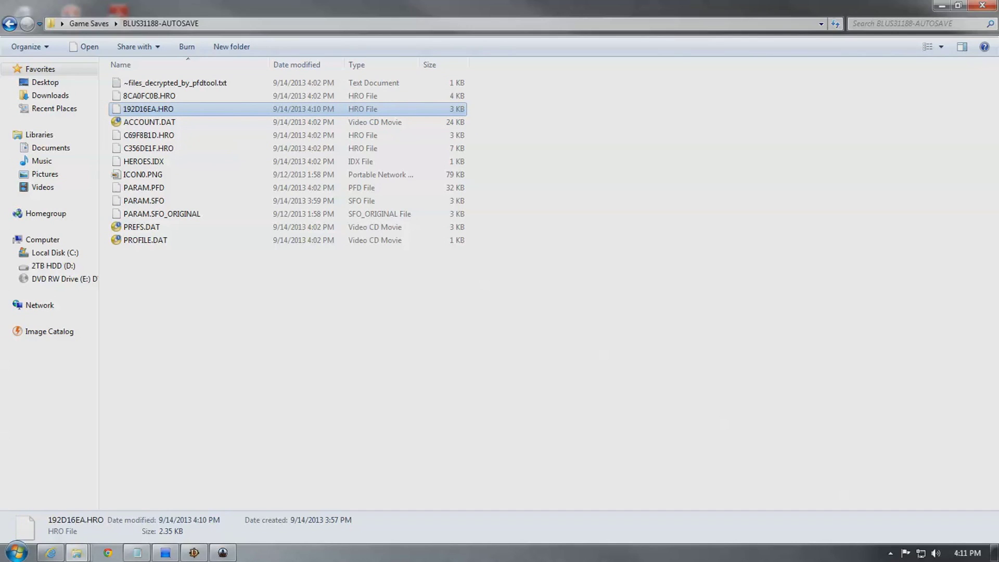
pyautogui.rightClick(154, 111)
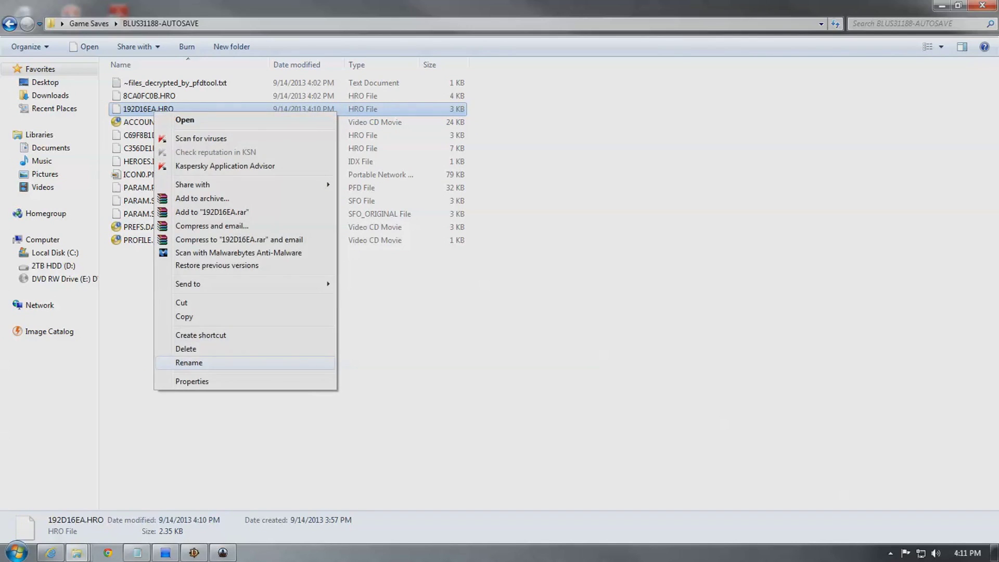
pyautogui.press('Return')
pyautogui.press('End')
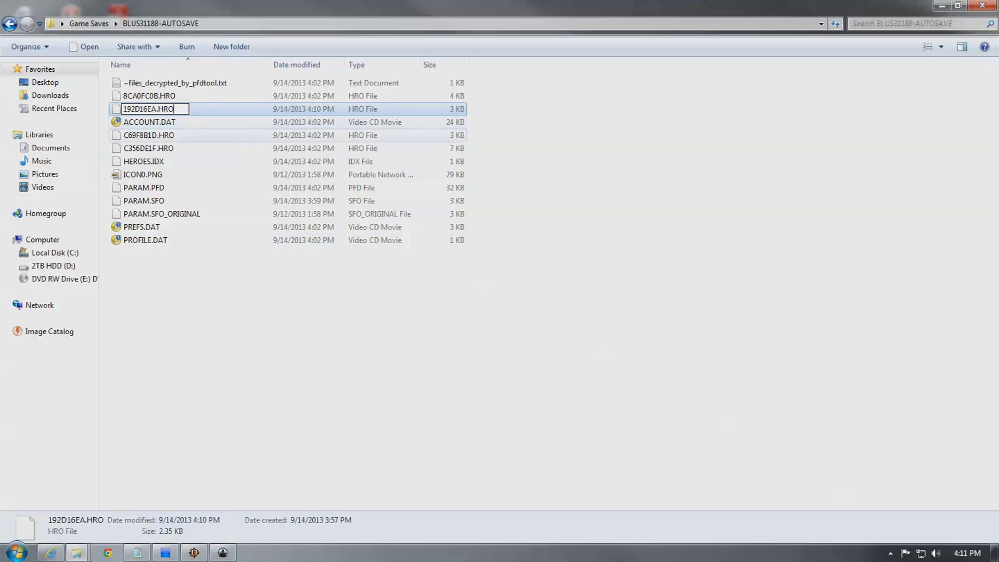
pyautogui.press('BackSpace')
pyautogui.press('BackSpace')
pyautogui.press('BackSpace')
pyautogui.write('DAT')
pyautogui.press('Return')
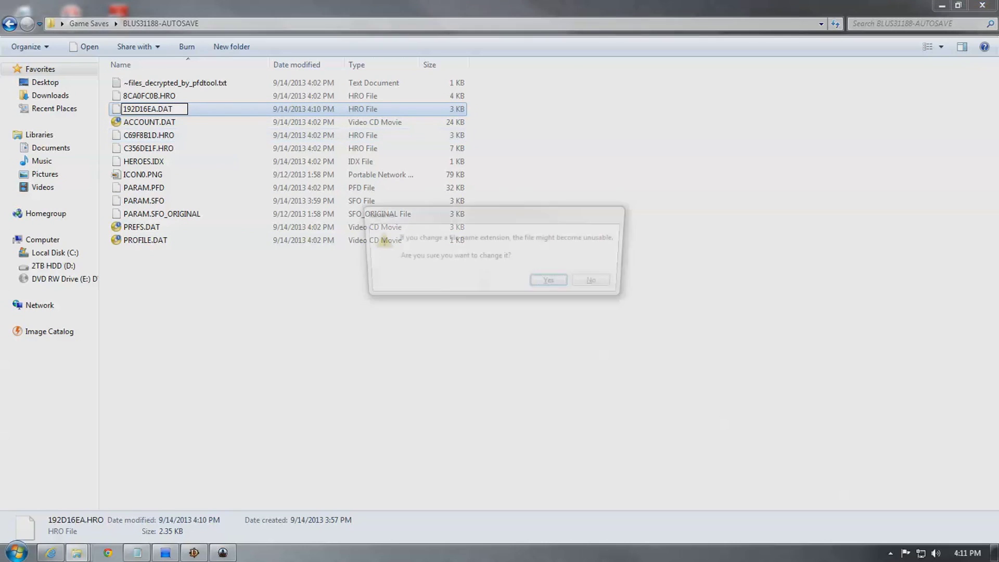
pyautogui.press('Return')
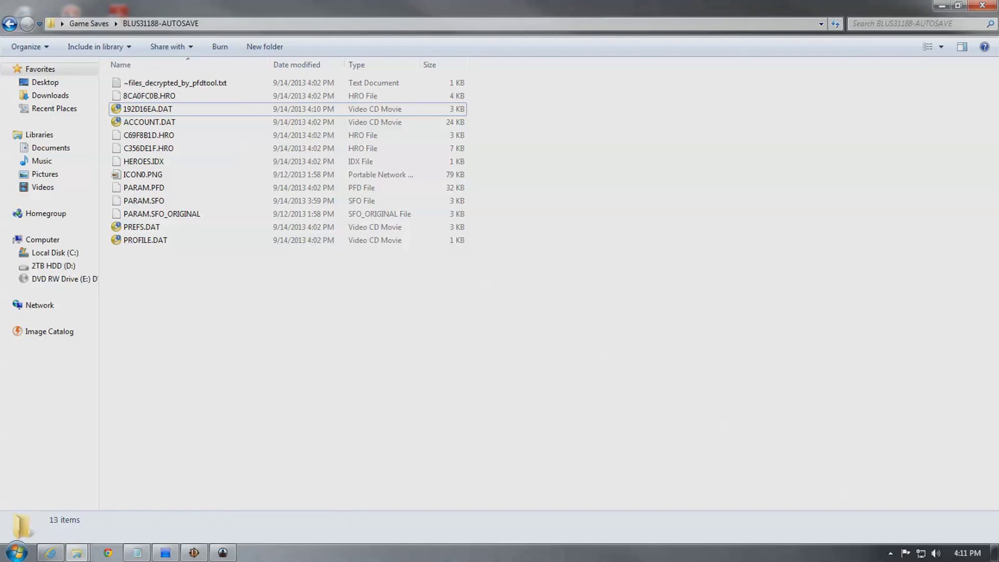
# Step: Return to Notepad and add, after a blank line, "once decrypted, go open up D3 Basic Editor...."
pyautogui.hotkey('alt', 'Tab')
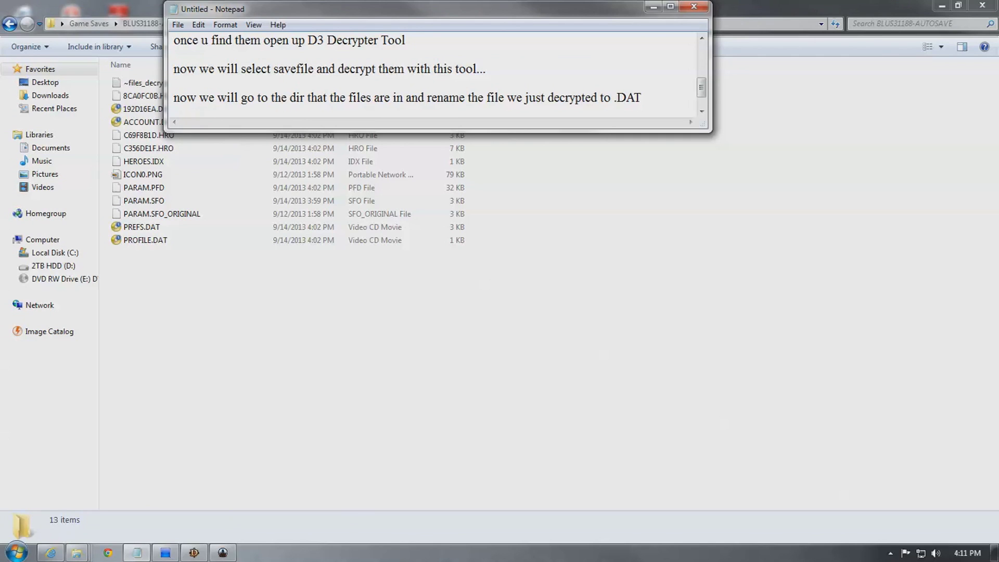
pyautogui.press('Return')
pyautogui.press('Return')
pyautogui.write('once d')
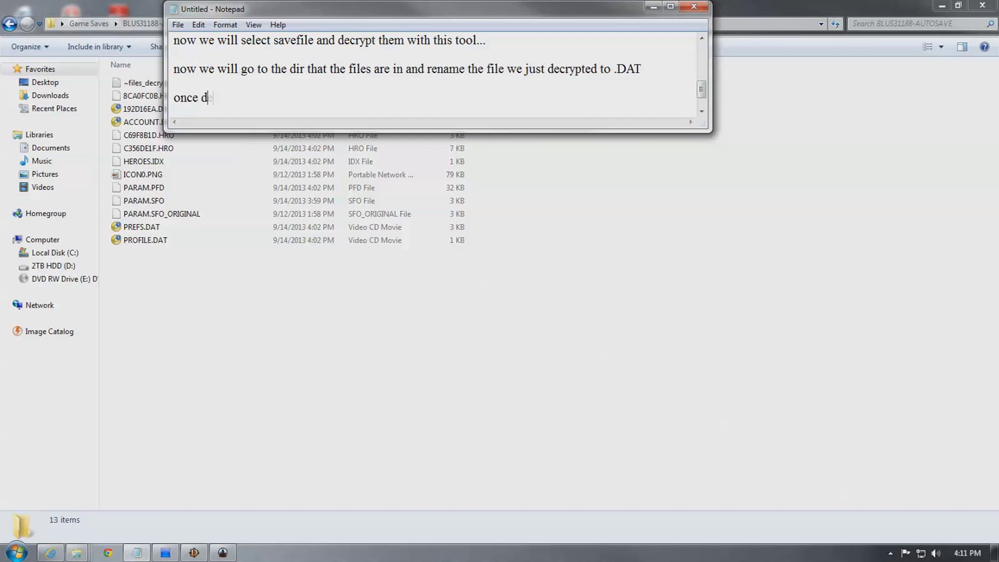
pyautogui.write('ecrypted, go open up')
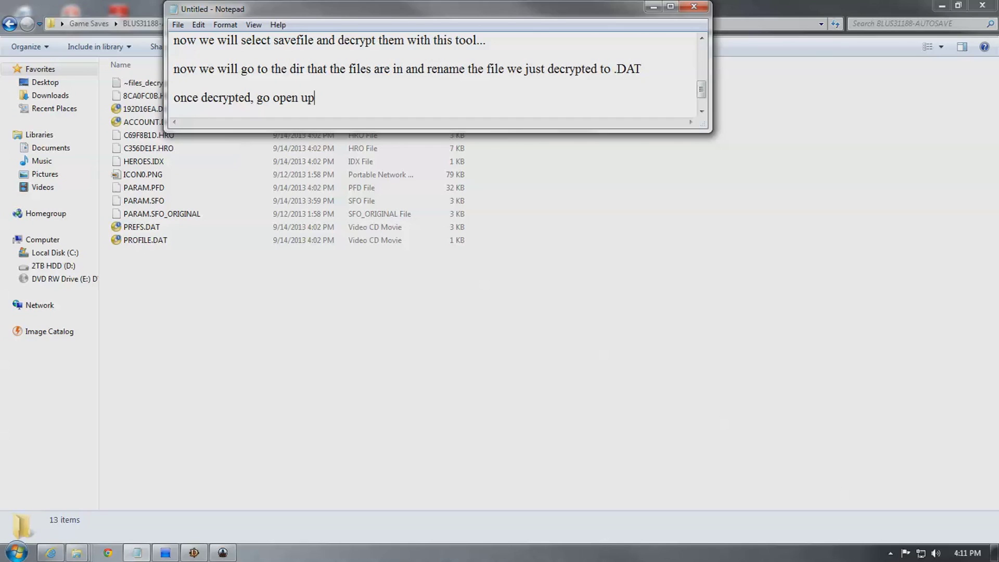
pyautogui.write(' D3 Basic Editor....')
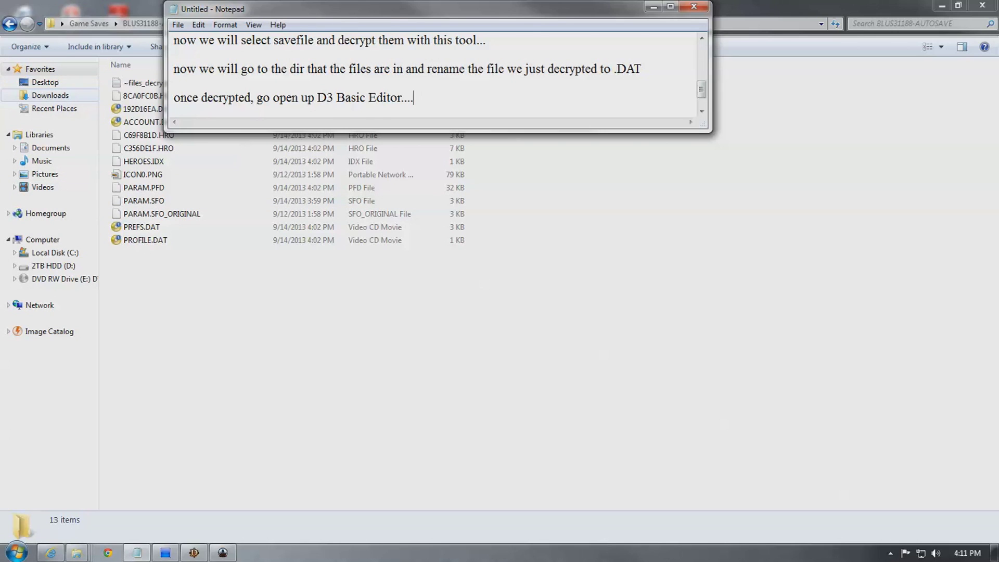
# Step: Run Diablo III Editor v1.2.0.0.exe from the Diablo III Editor v1.2.0.0 folder in Downloads, allowing the unverified publisher
pyautogui.click(50, 95)
pyautogui.doubleClick(412, 94)
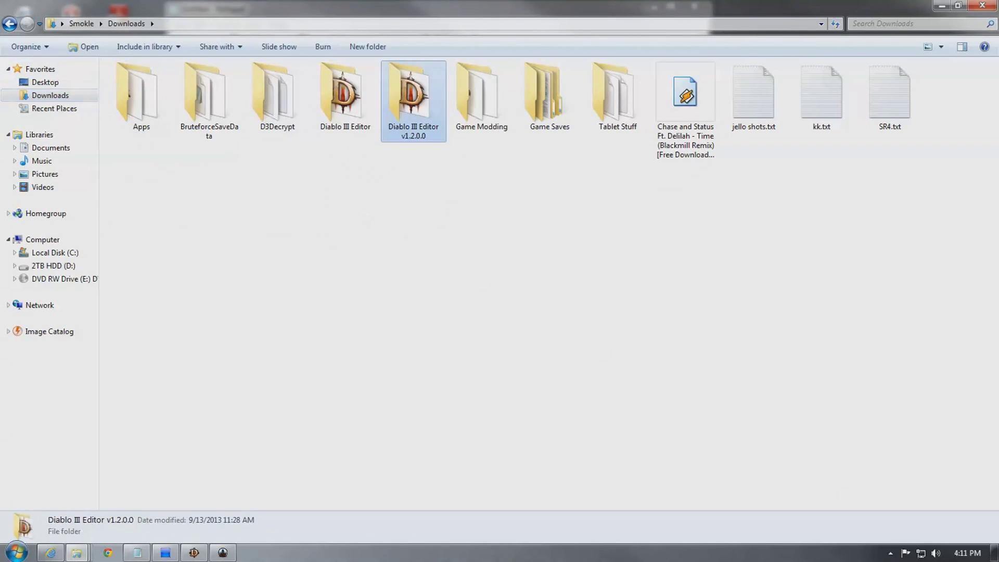
pyautogui.doubleClick(168, 82)
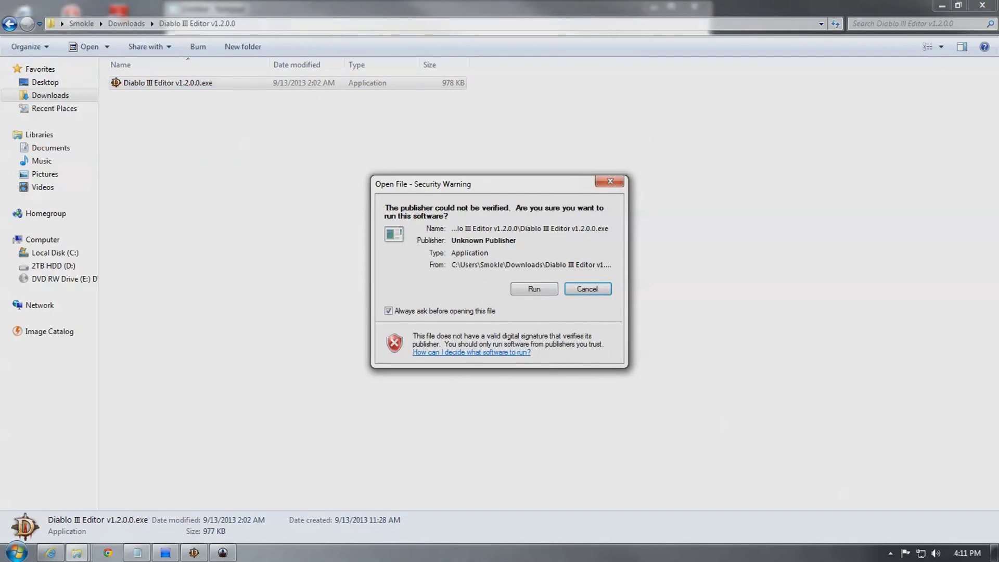
pyautogui.hotkey('alt', 'r')
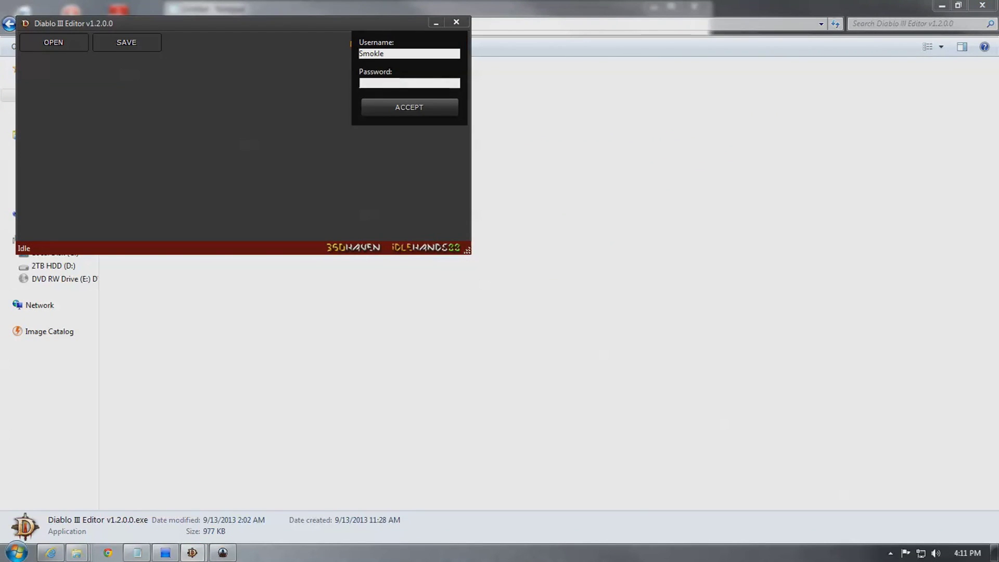
# Step: Log in to the Diablo III Editor with the account password and browse to the Desktop for a character file
pyautogui.write('********')
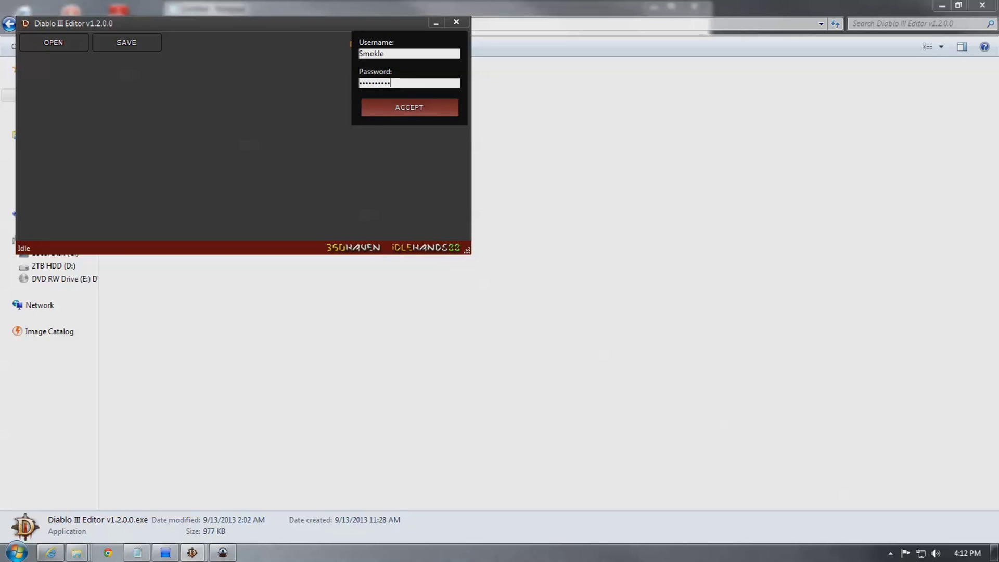
pyautogui.press('Return')
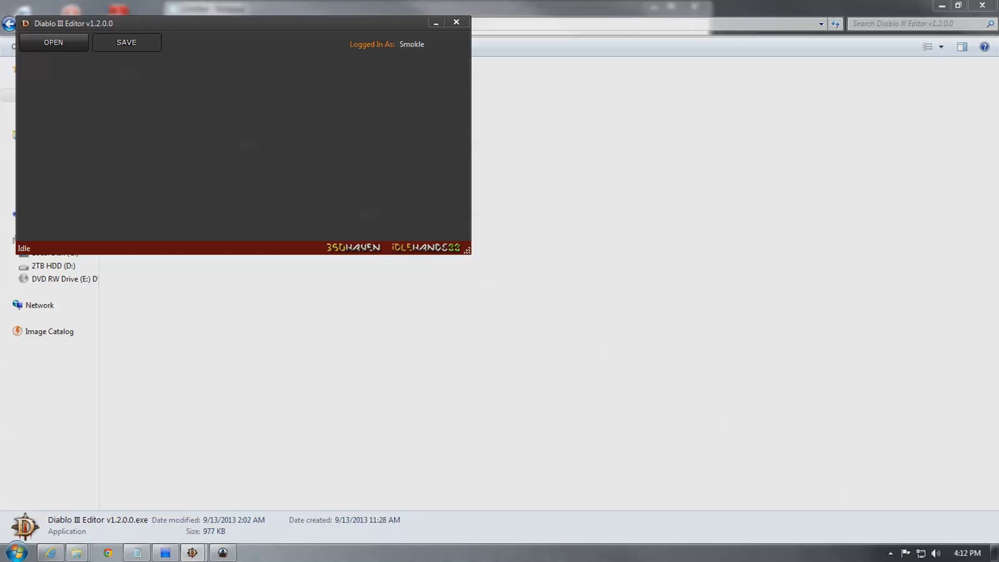
pyautogui.click(53, 42)
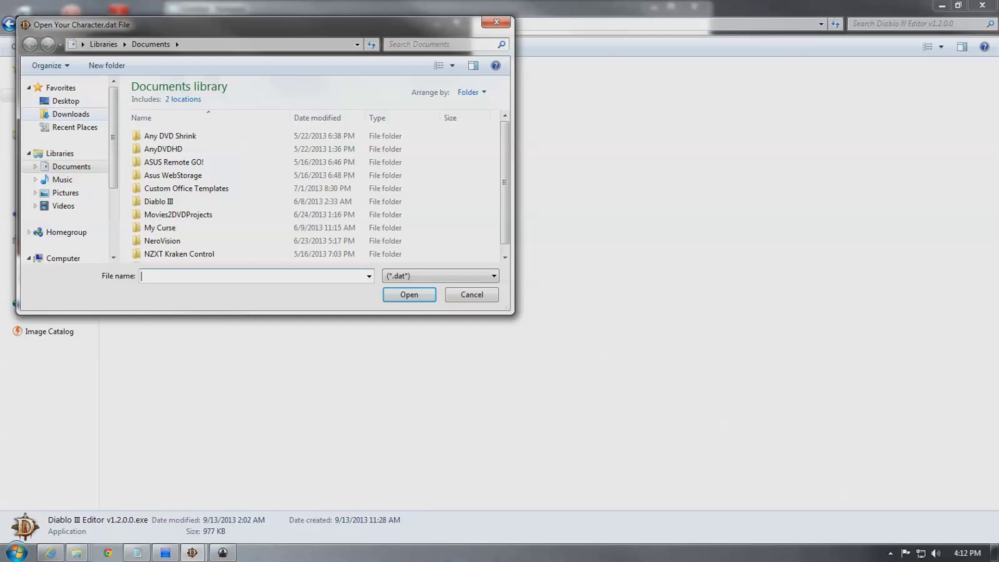
pyautogui.click(65, 101)
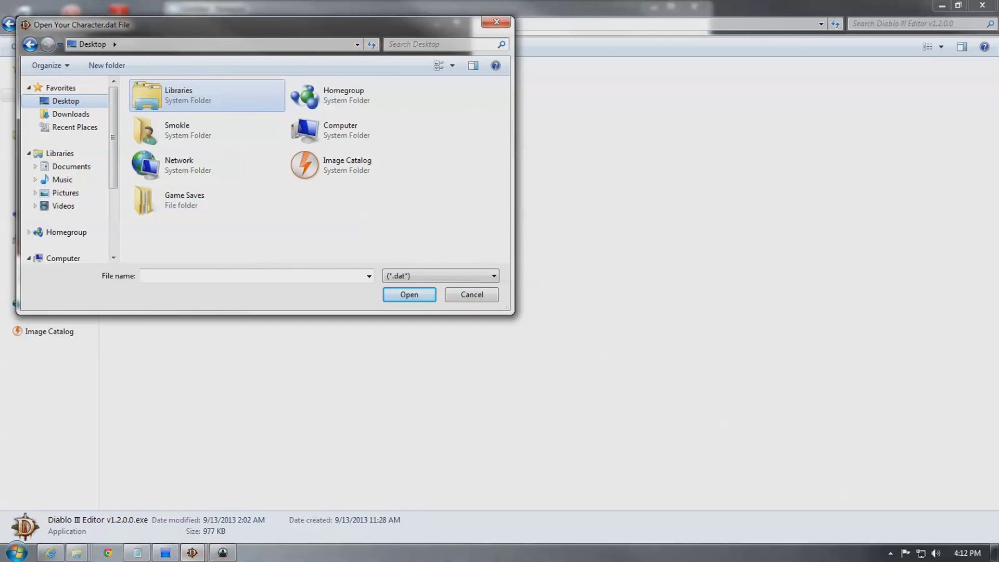
# Step: Switch to Notepad and add, after a blank line, "find the file ..."
pyautogui.click(137, 553)
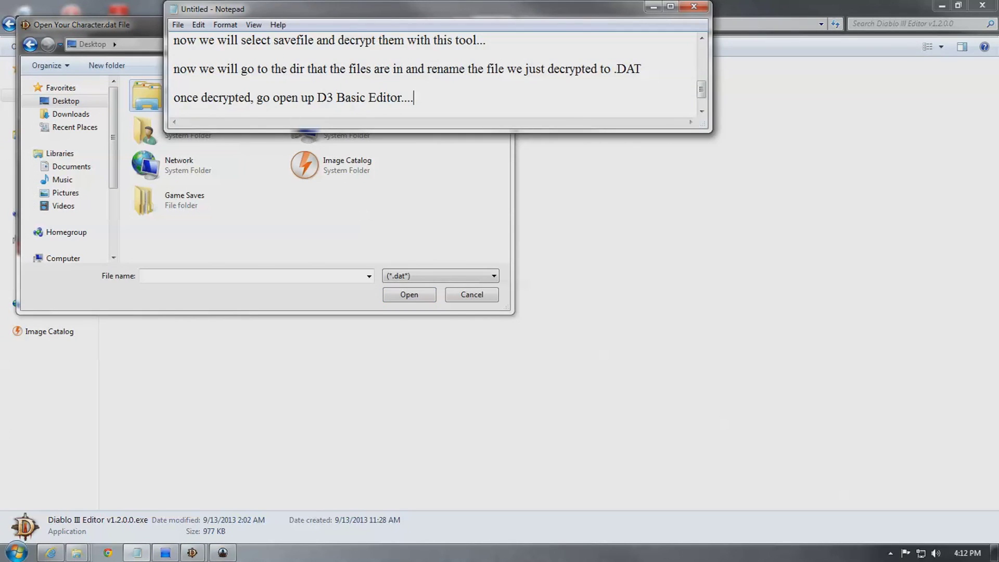
pyautogui.press('Return')
pyautogui.press('Return')
pyautogui.write('fi')
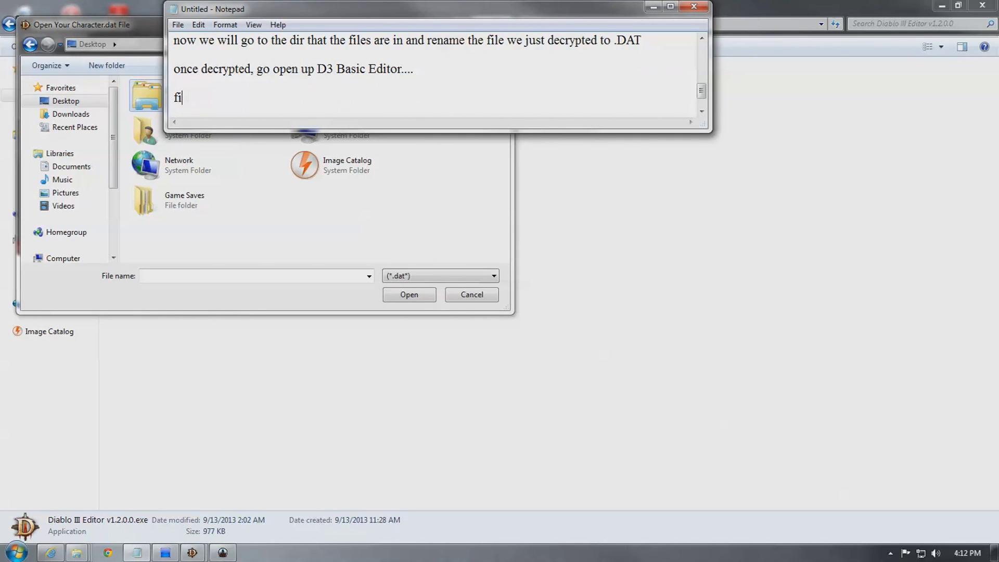
pyautogui.write('nd the file ...')
# Step: Load 192D16EA.DAT from Game Saves\BLUS31188-AUTOSAVE into the Diablo III Editor and move the editor window below the Notepad window
pyautogui.doubleClick(177, 200)
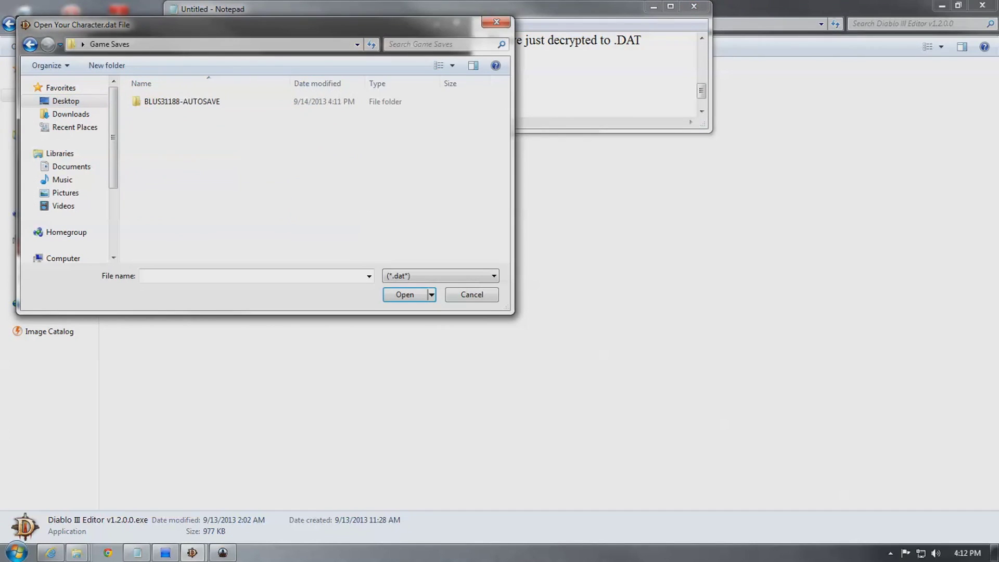
pyautogui.doubleClick(182, 101)
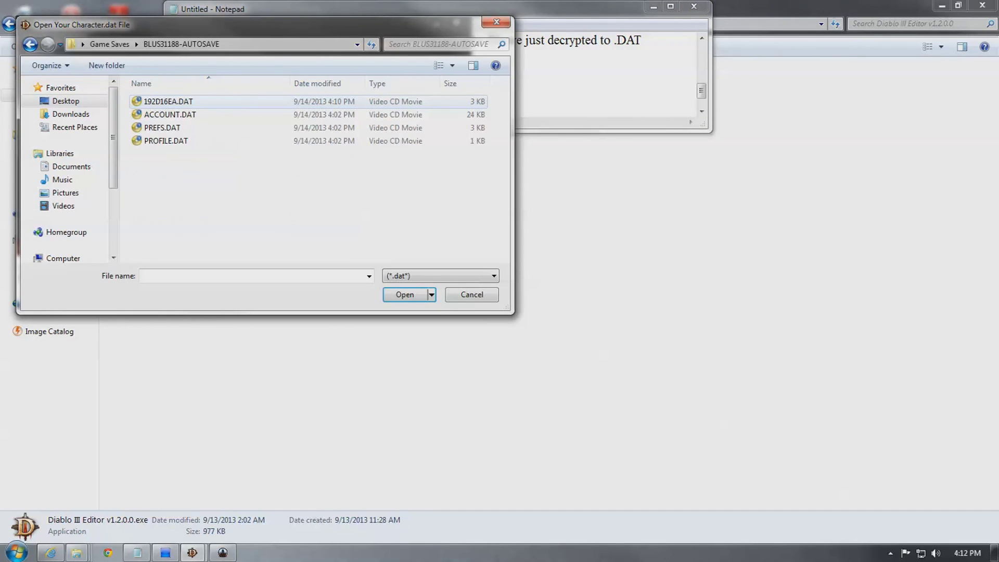
pyautogui.click(168, 101)
pyautogui.press('Return')
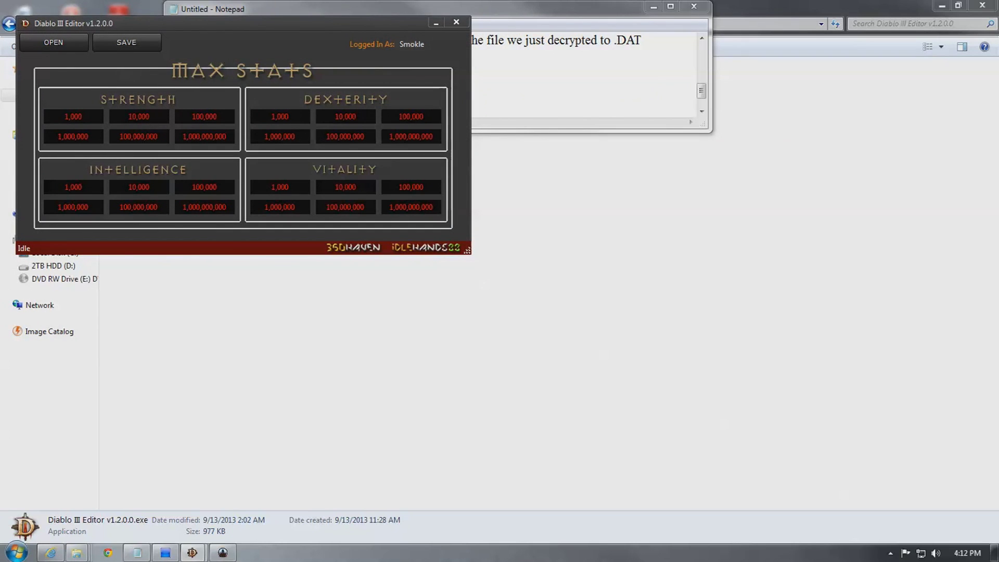
pyautogui.moveTo(104, 23); pyautogui.dragTo(288, 226)
# Step: In Notepad, add "once u find the file you can see that your char has many options to do, select the ones u want and then hit save"
pyautogui.click(250, 97)
pyautogui.press('Return')
pyautogui.press('Return')
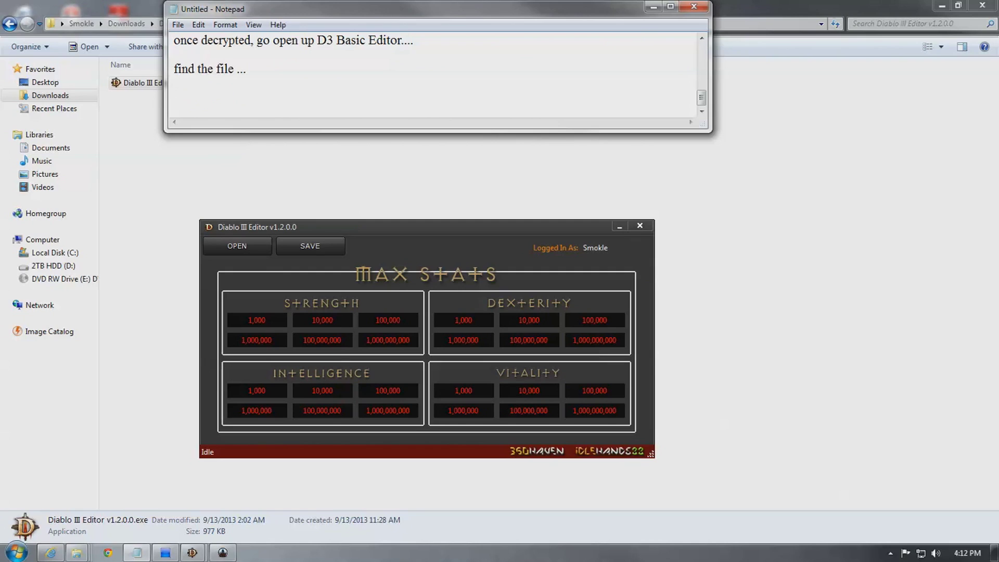
pyautogui.press('BackSpace')
pyautogui.write('once u find')
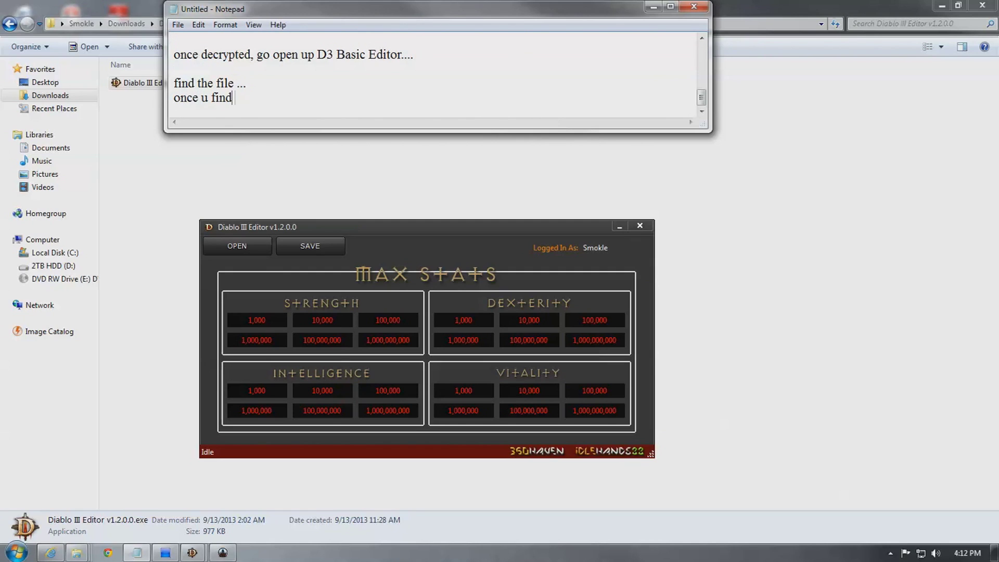
pyautogui.write(' the file you can see that ')
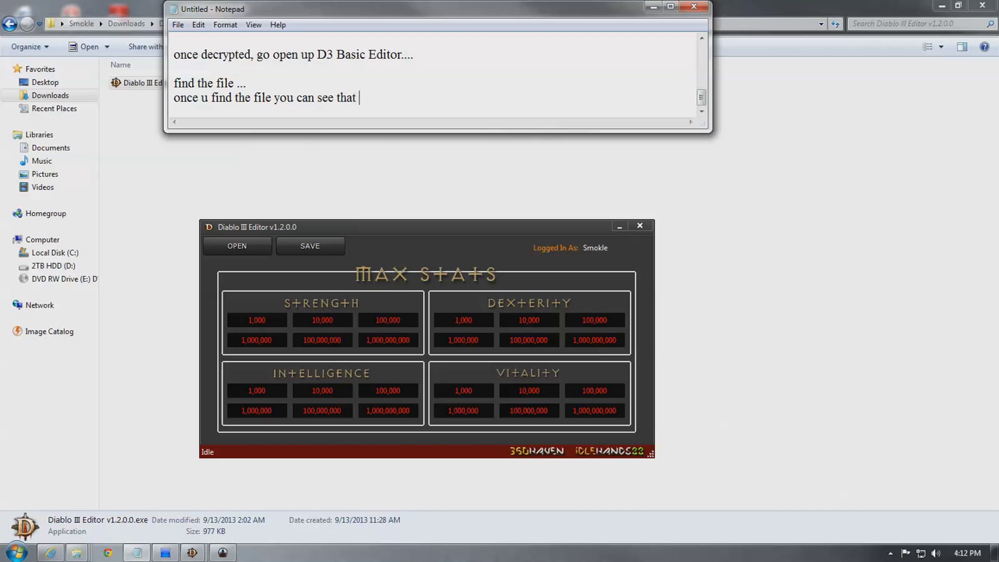
pyautogui.write('your h')
pyautogui.write(' char has m')
pyautogui.write('any opti')
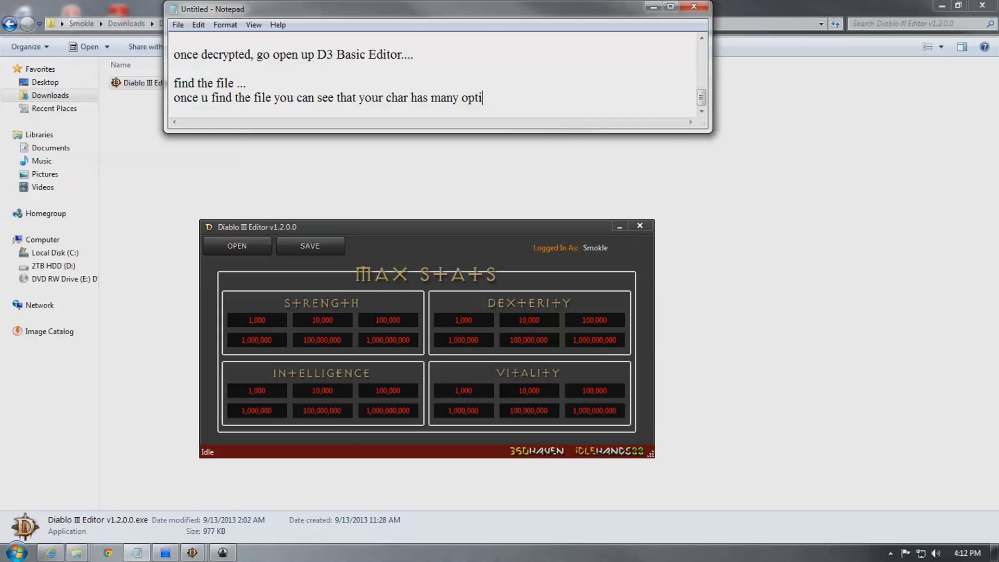
pyautogui.write('ons to do, select the')
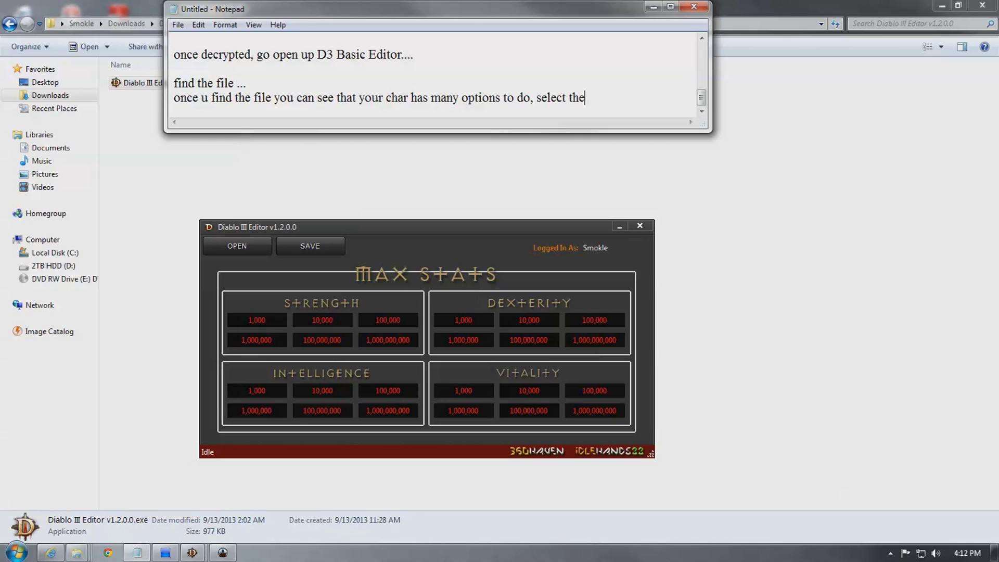
pyautogui.write(' ones u want and then h')
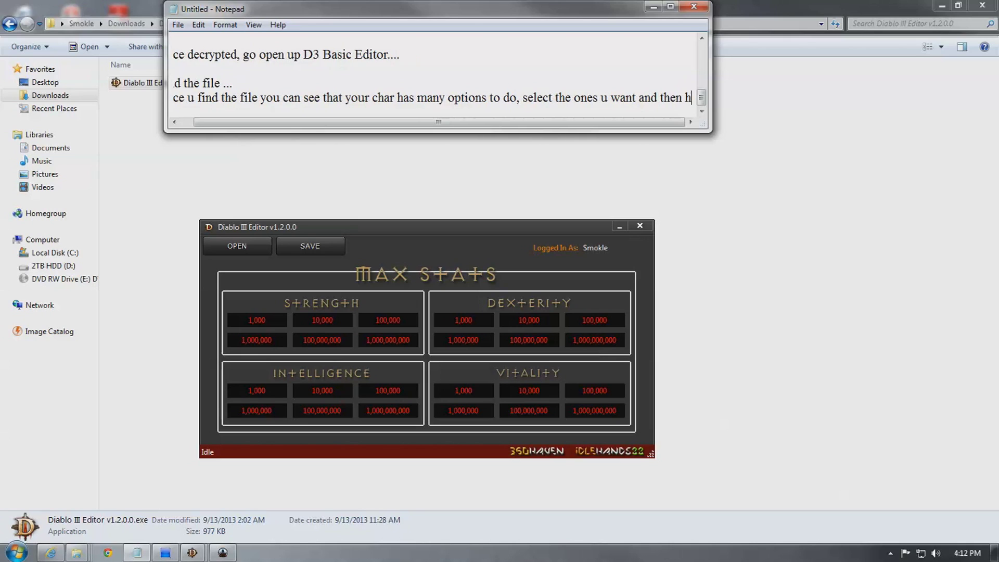
pyautogui.write('it save')
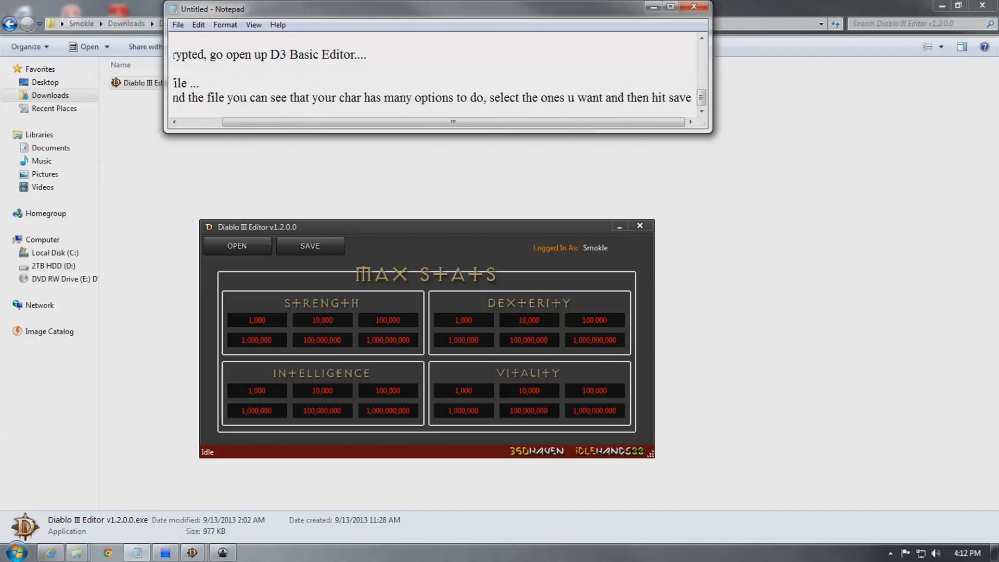
pyautogui.press('Return')
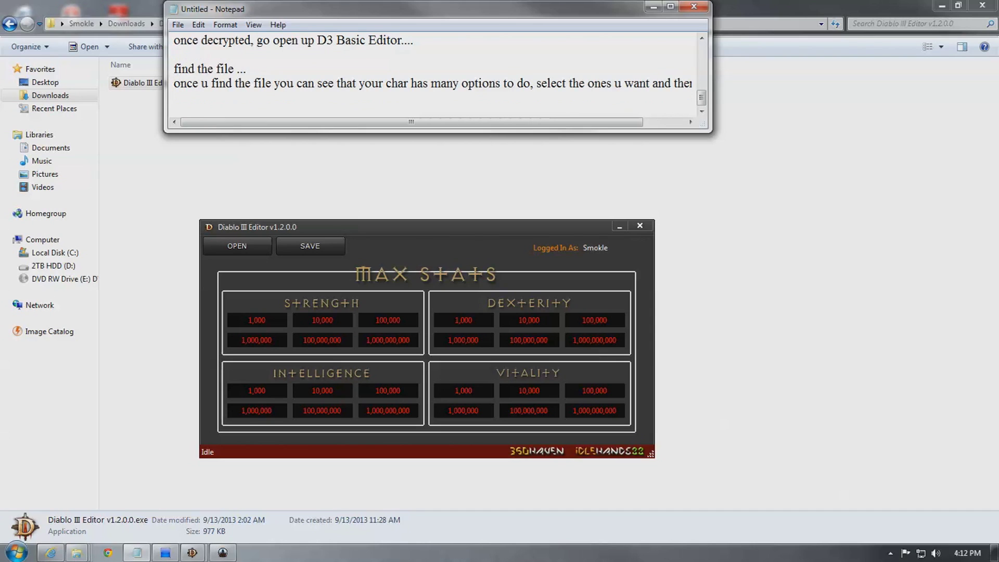
pyautogui.press('Return')
pyautogui.press('Return')
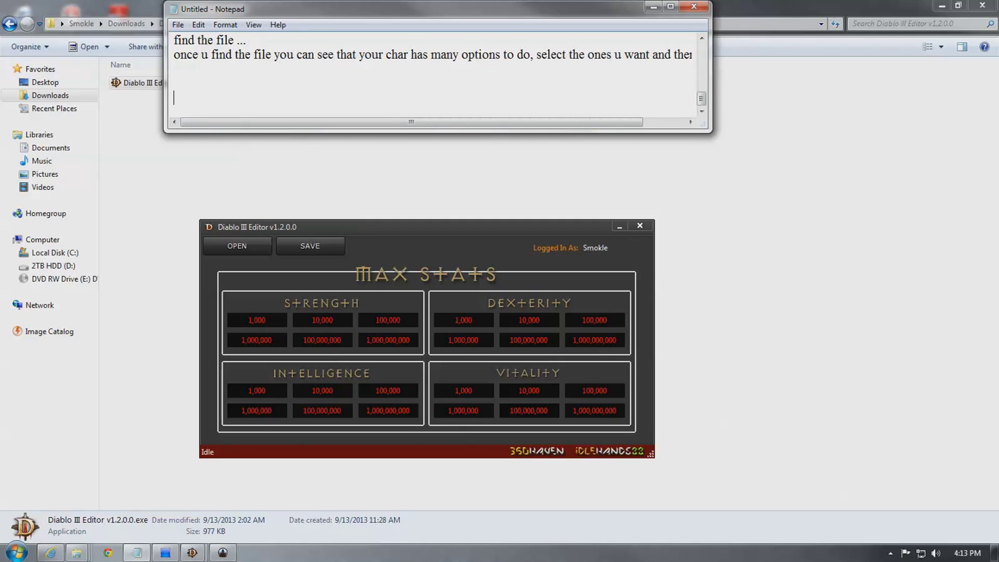
# Step: Set Strength, Dexterity, Intelligence and Vitality to 100,000 each in the Diablo III Editor and save the character
pyautogui.click(388, 320)
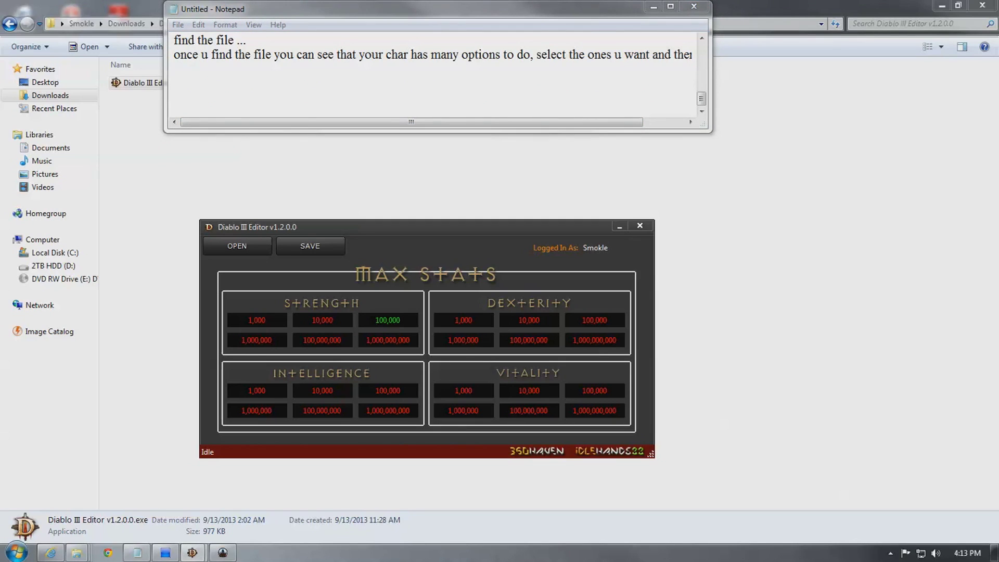
pyautogui.click(594, 320)
pyautogui.click(387, 390)
pyautogui.click(595, 390)
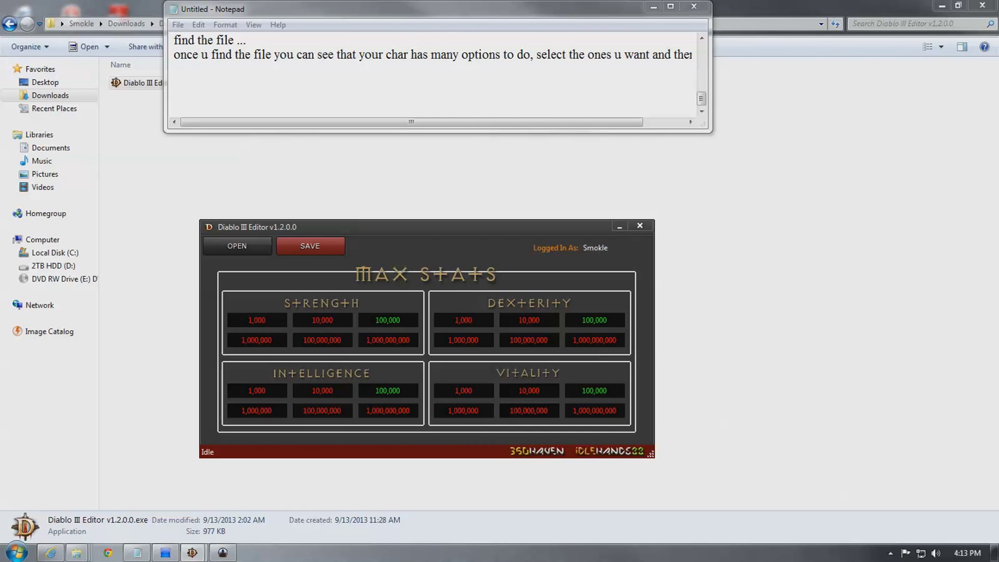
pyautogui.click(310, 245)
# Step: Return to Notepad and add "once u hit save, now its time to put it all back together again..."
pyautogui.click(174, 83)
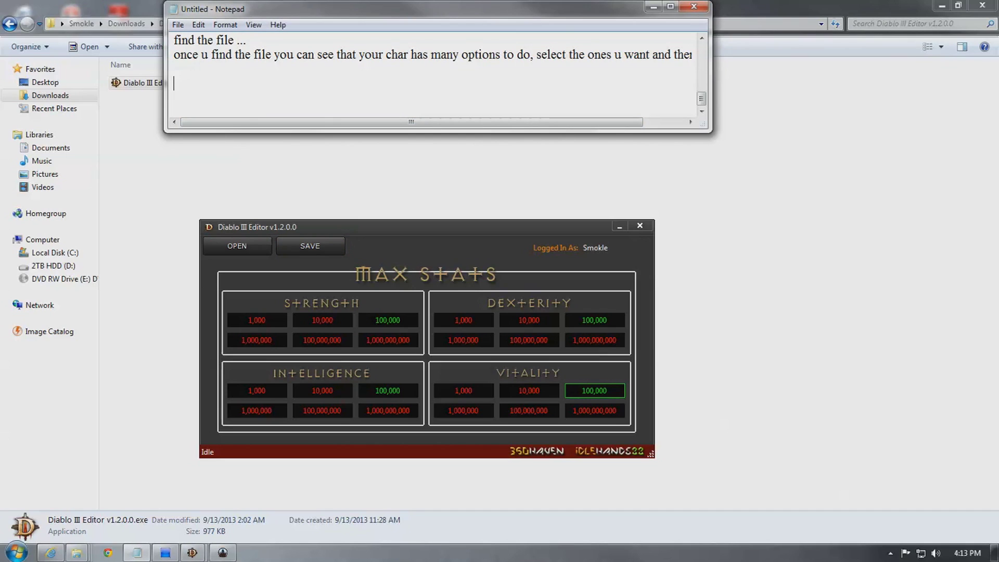
pyautogui.write('once u hit save, no')
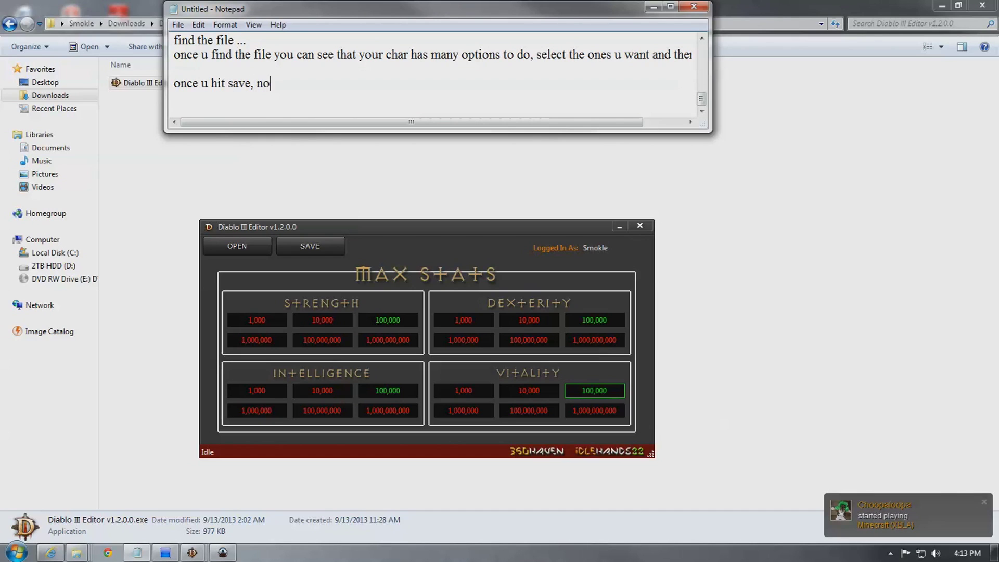
pyautogui.write('w its time to put it all ba')
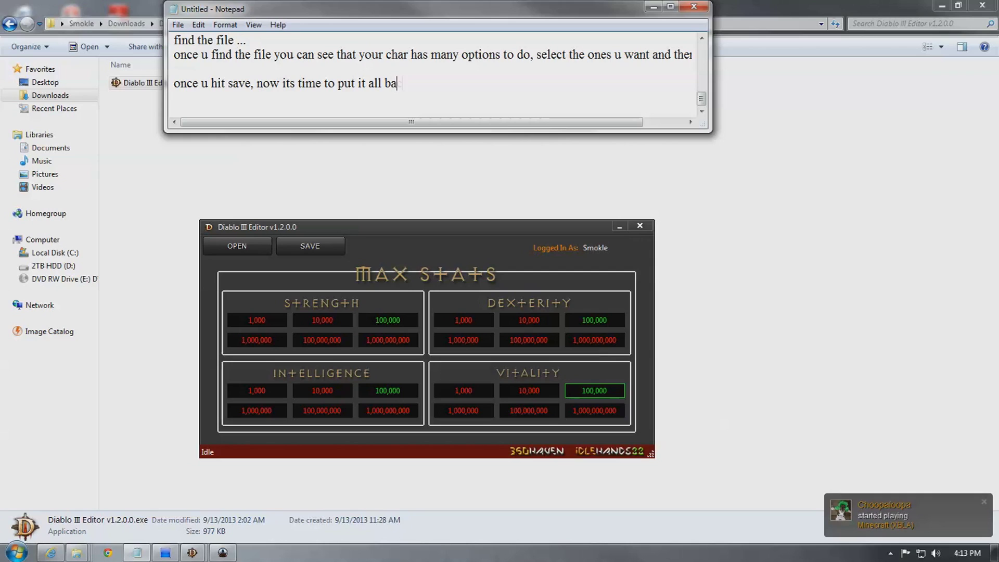
pyautogui.write('ck together ag')
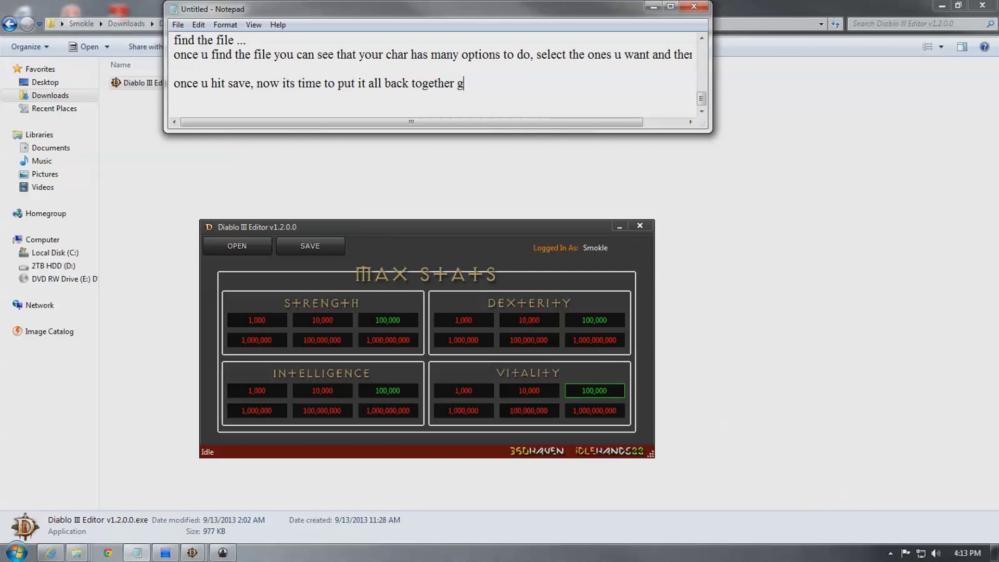
pyautogui.write('ain...')
pyautogui.press('Return')
pyautogui.press('Return')
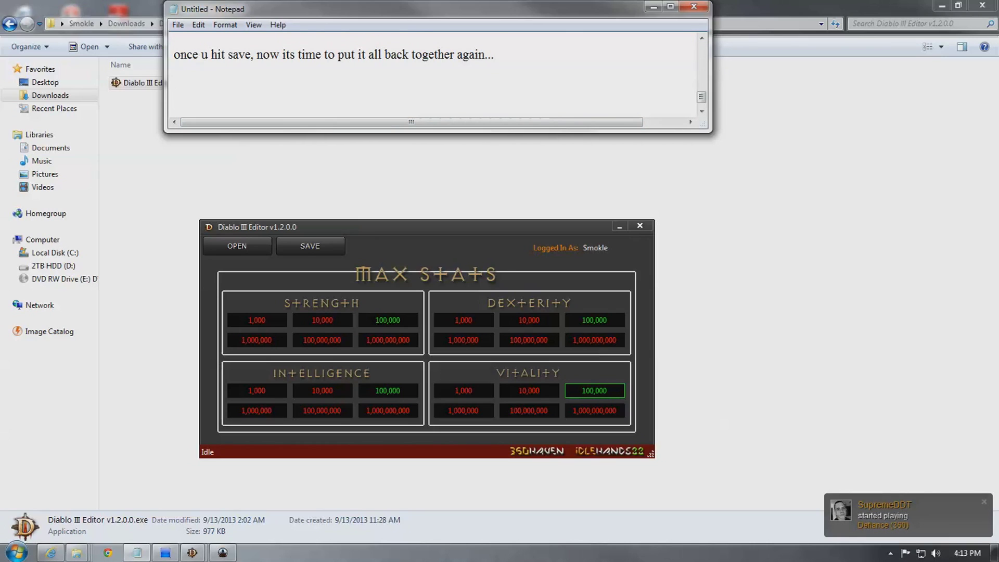
# Step: Add the line "go back to the dir with the chars..." to the Notepad instructions
pyautogui.write('go back to the')
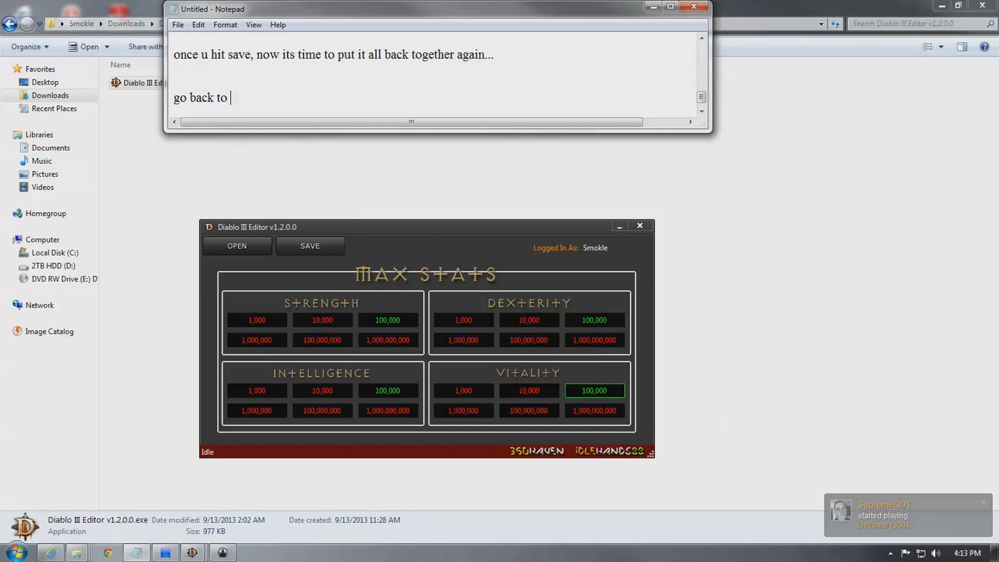
pyautogui.write('di')
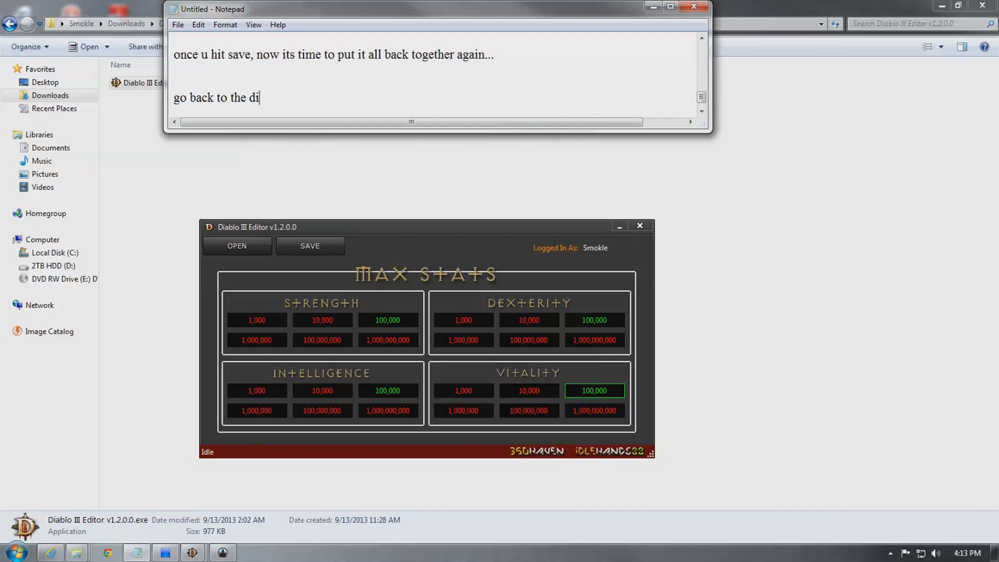
pyautogui.write('r with the chars...')
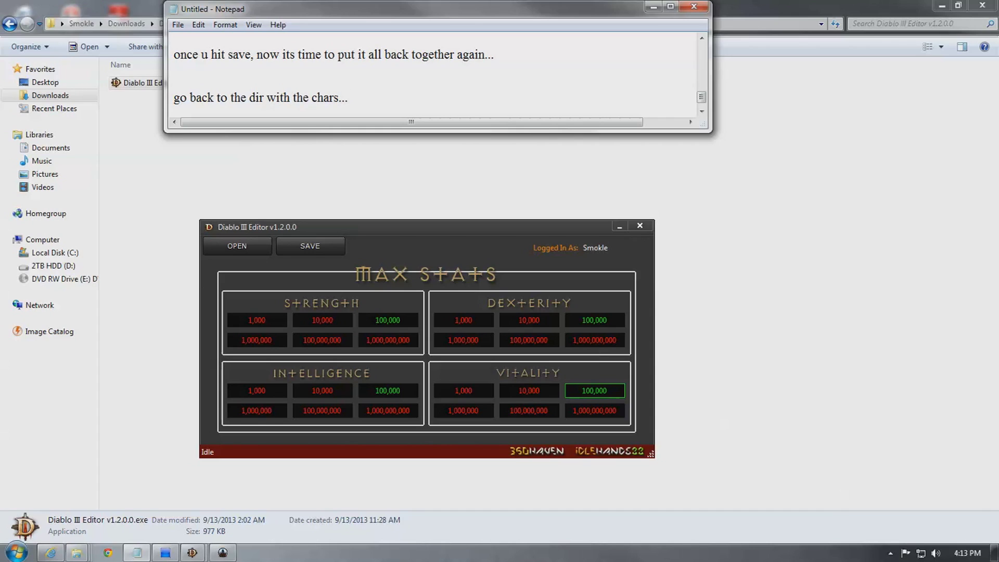
# Step: Add, after a blank line, "rename the selected char back to .HRO" to the Notepad instructions
pyautogui.press('Return')
pyautogui.press('Return')
pyautogui.write('rename the')
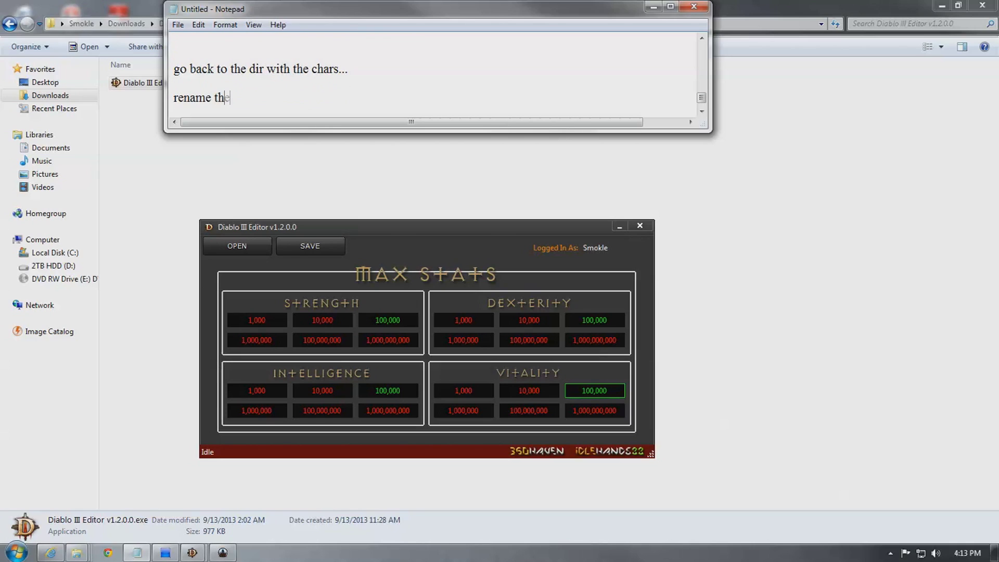
pyautogui.write(' selected char back to .HR')
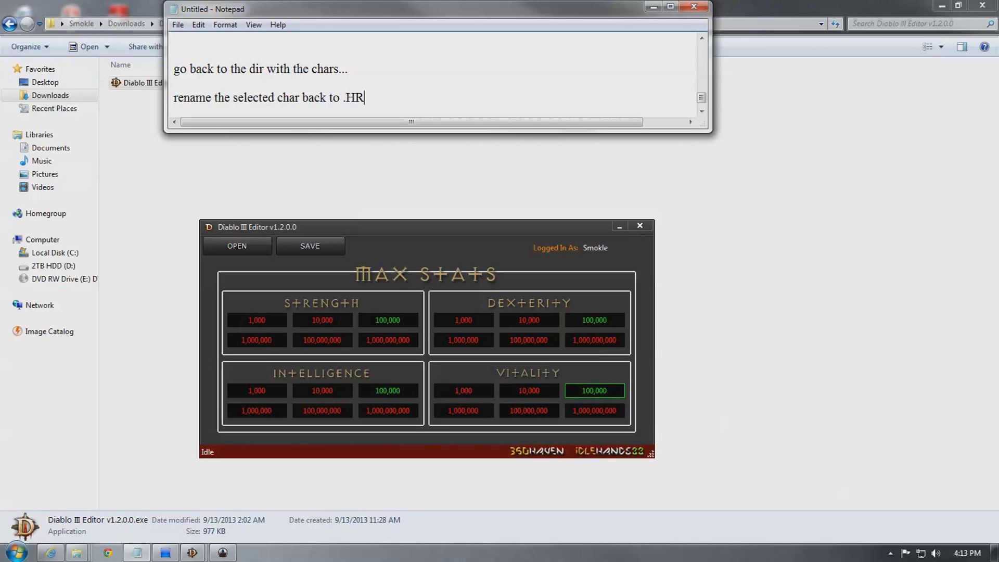
pyautogui.write('O')
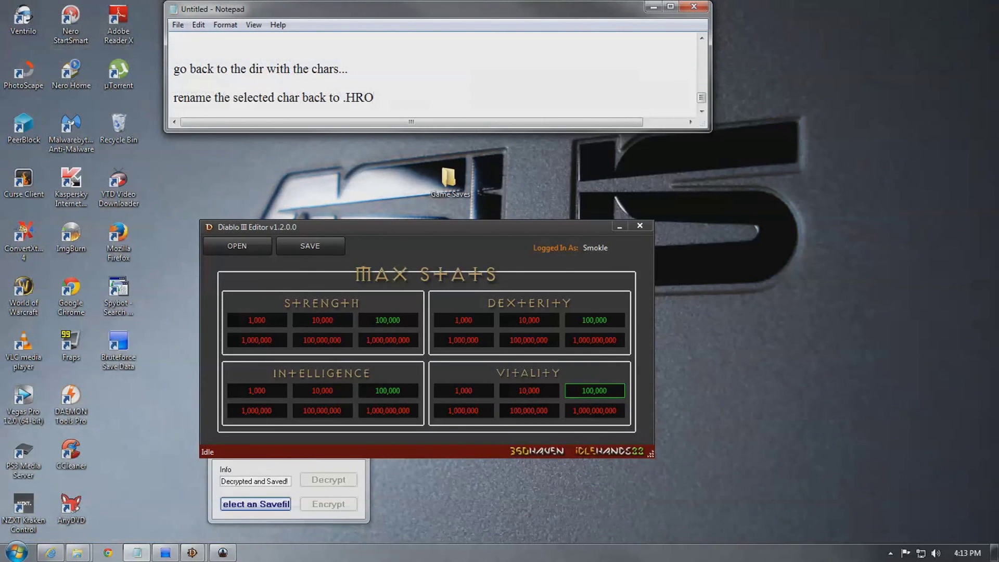
# Step: Open the BLUS31188-AUTOSAVE folder inside Game Saves and rename 192D16EA.DAT to 192D16EA.HRO, accepting the extension change
pyautogui.doubleClick(478, 192)
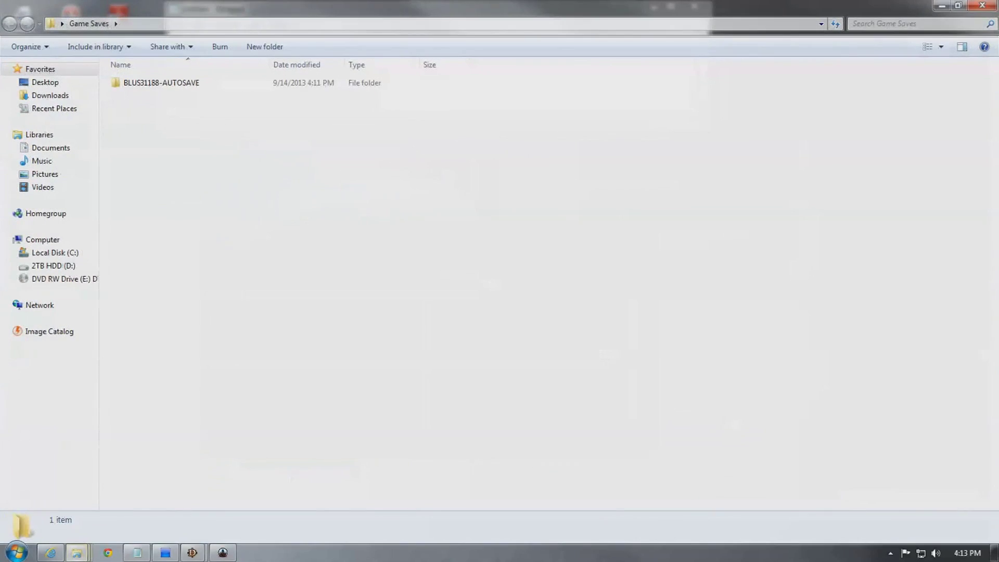
pyautogui.doubleClick(156, 83)
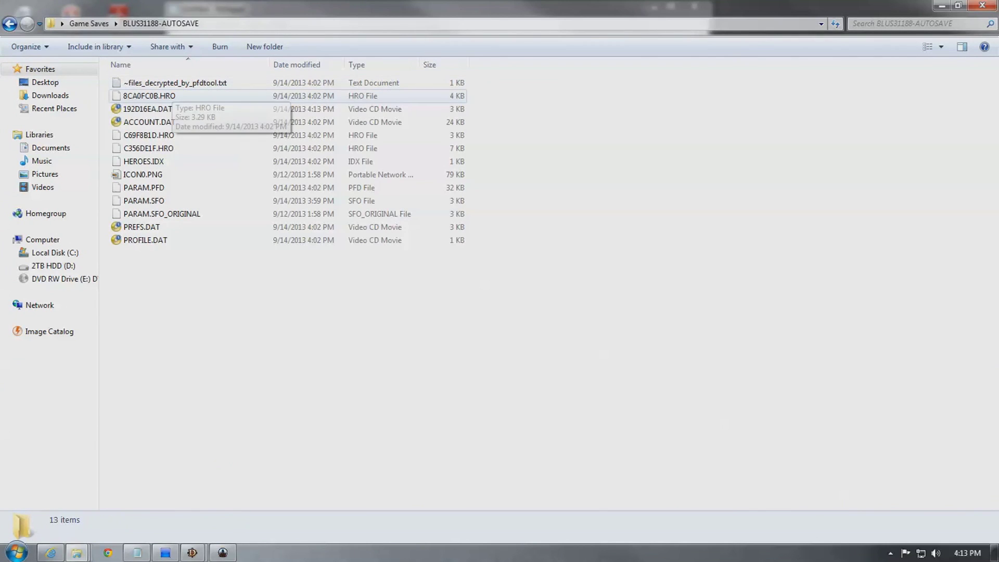
pyautogui.rightClick(173, 109)
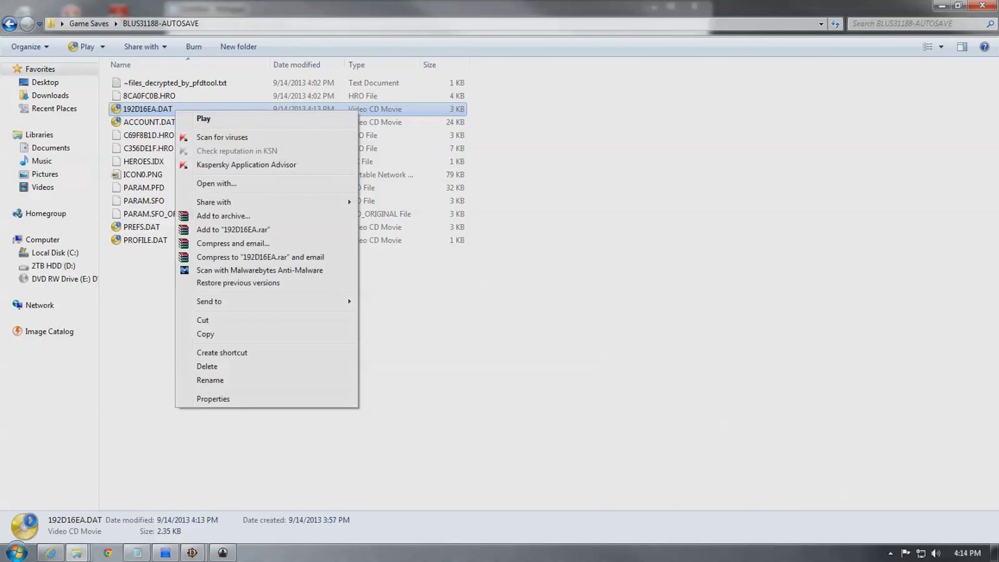
pyautogui.click(210, 380)
pyautogui.press('End')
pyautogui.press('BackSpace')
pyautogui.press('BackSpace')
pyautogui.press('BackSpace')
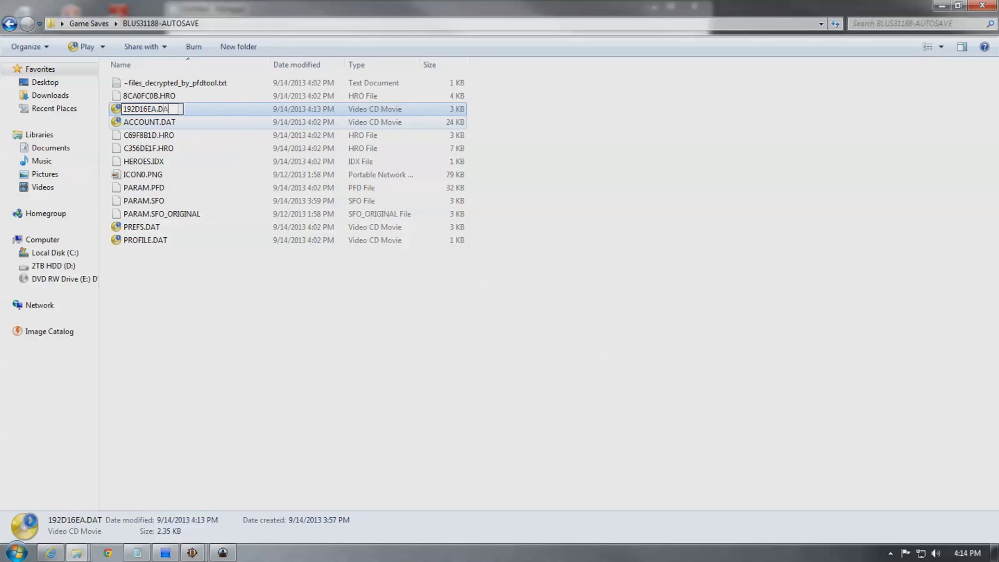
pyautogui.write('HRO')
pyautogui.press('Return')
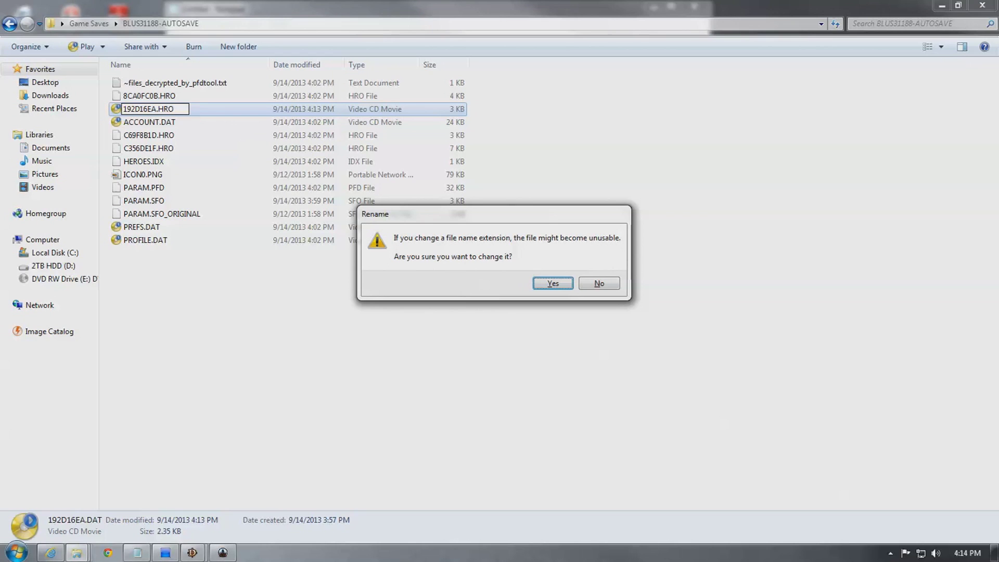
pyautogui.press('Return')
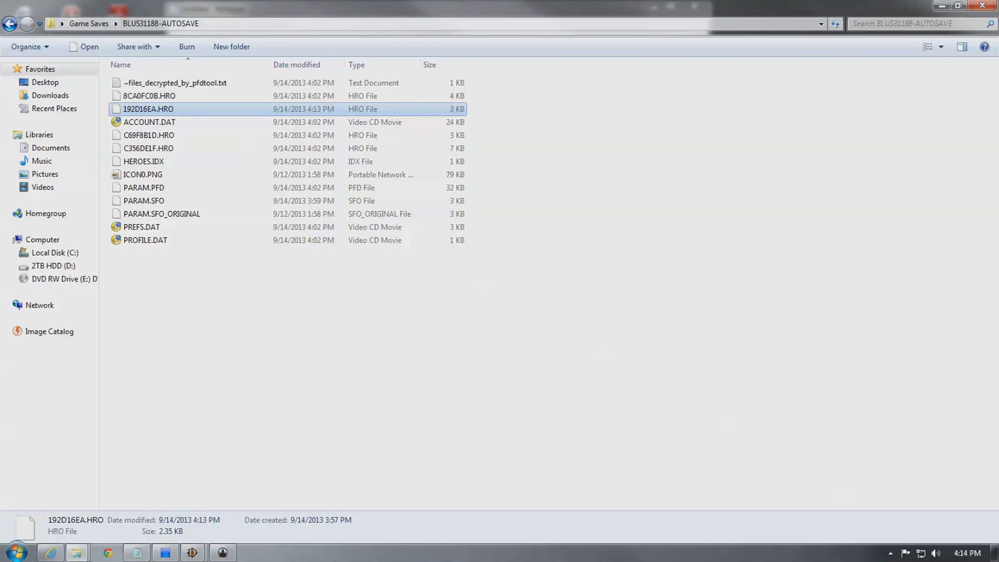
# Step: Return to Notepad and add, after a blank line, "now go back to decrypter tool, and reencrypt the file"
pyautogui.click(137, 553)
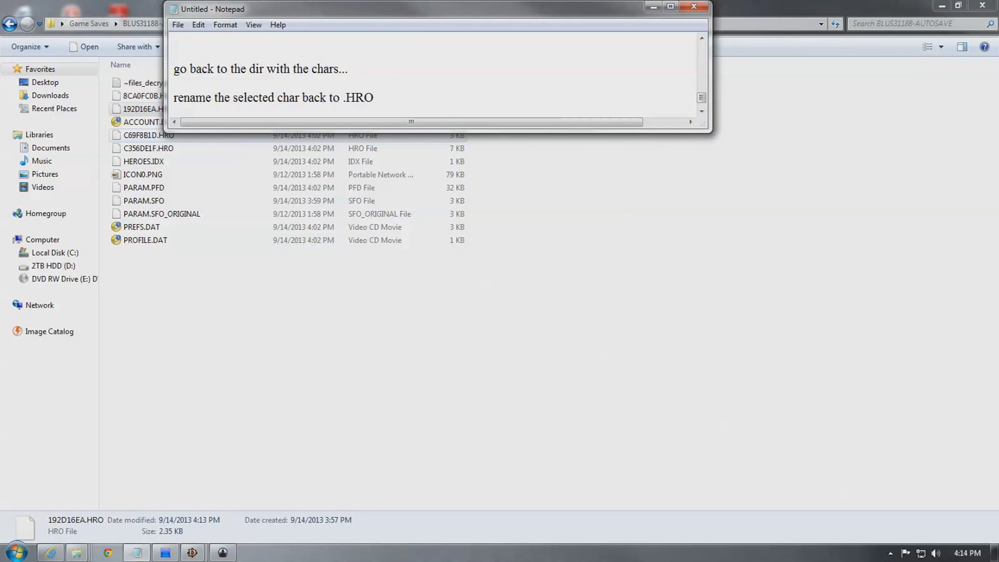
pyautogui.press('Return')
pyautogui.press('Return')
pyautogui.write('now')
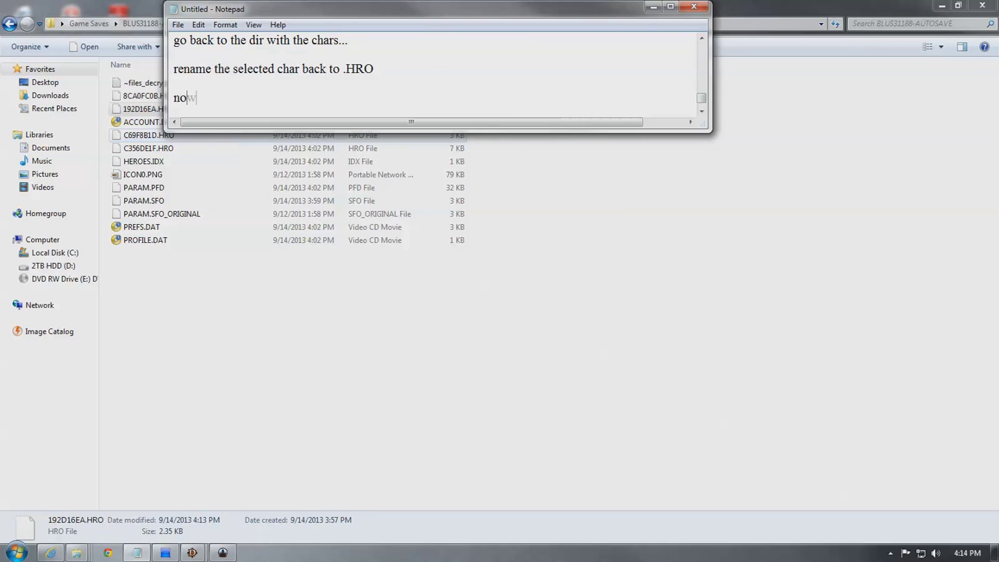
pyautogui.write(' go back to decr')
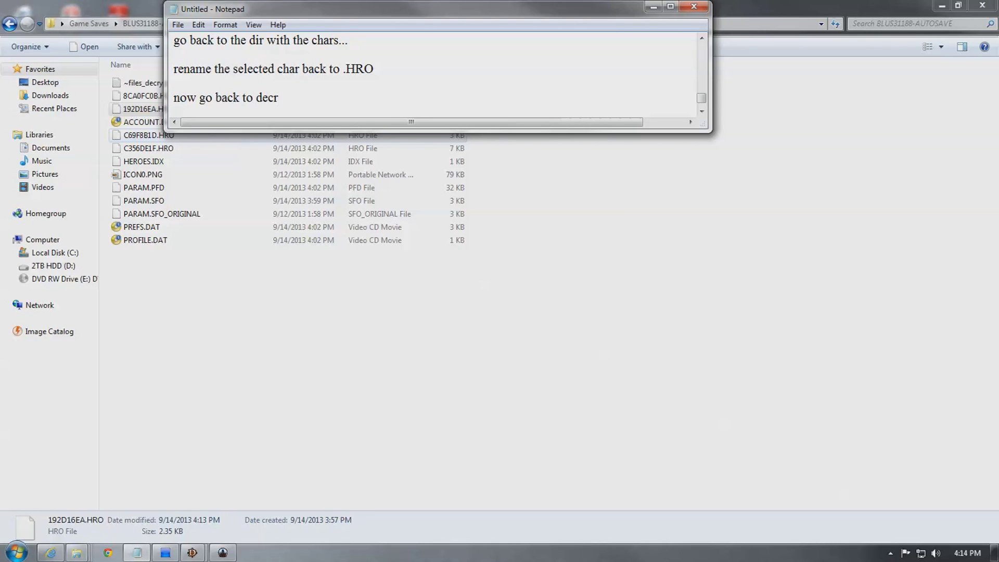
pyautogui.write('ypte')
pyautogui.press('BackSpace')
pyautogui.press('BackSpace')
pyautogui.write('pter')
pyautogui.write(' tool, and ')
pyautogui.write('re')
pyautogui.write('e')
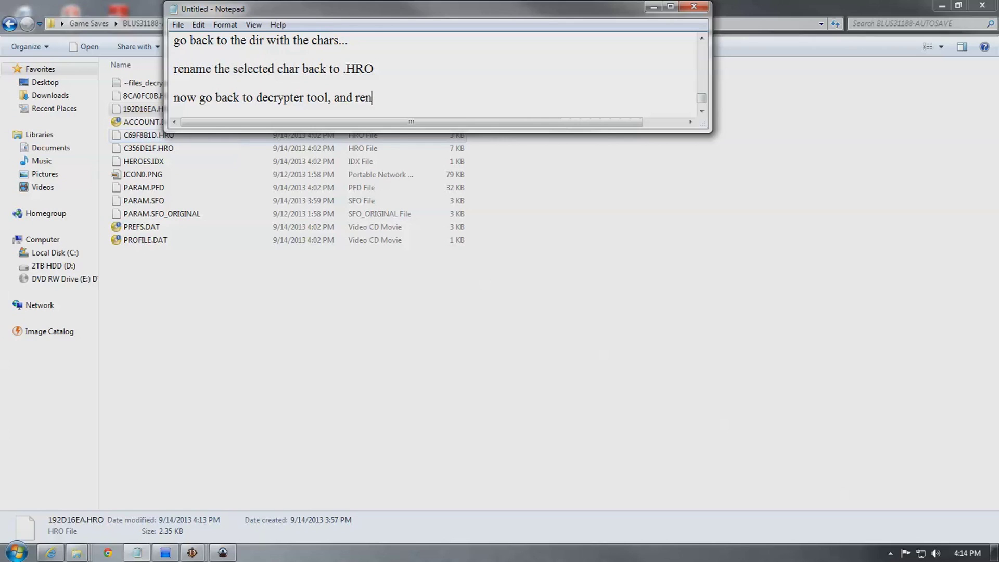
pyautogui.write('ncrypt the file')
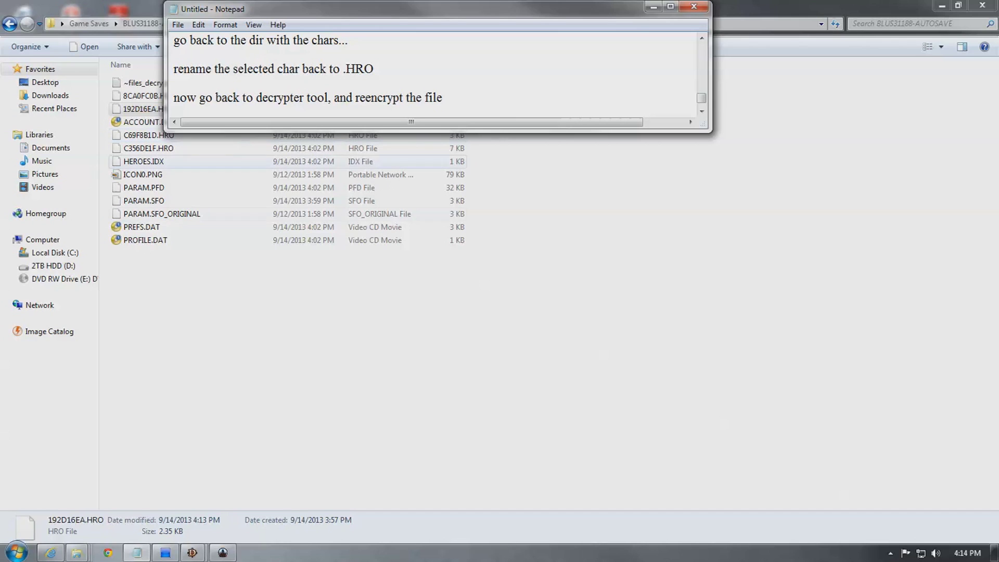
# Step: Switch to the Diablo 3 Decrypt/Encrypt tool, select the 192D16EA.HRO save file and encrypt it
pyautogui.click(223, 553)
pyautogui.click(263, 502)
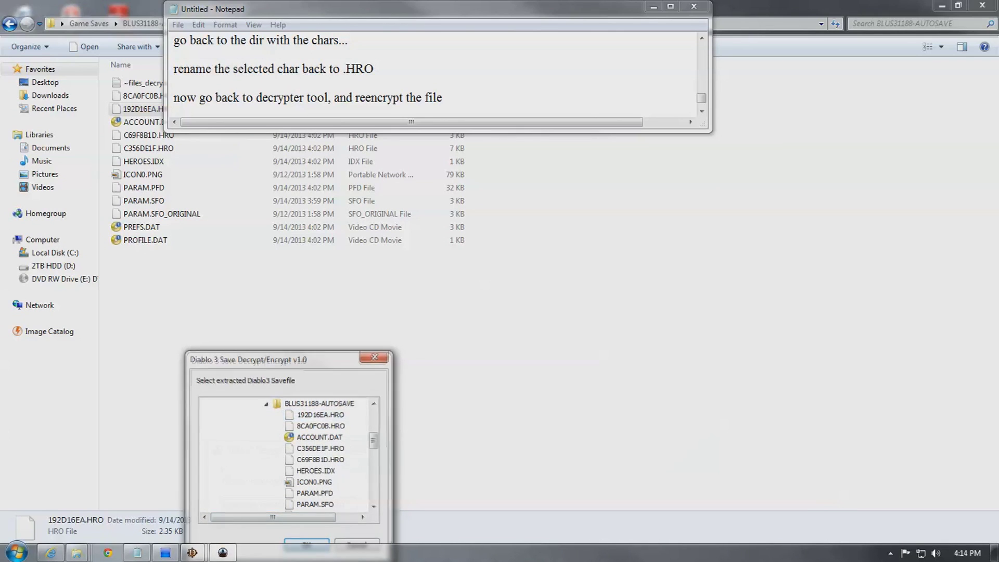
pyautogui.press('Return')
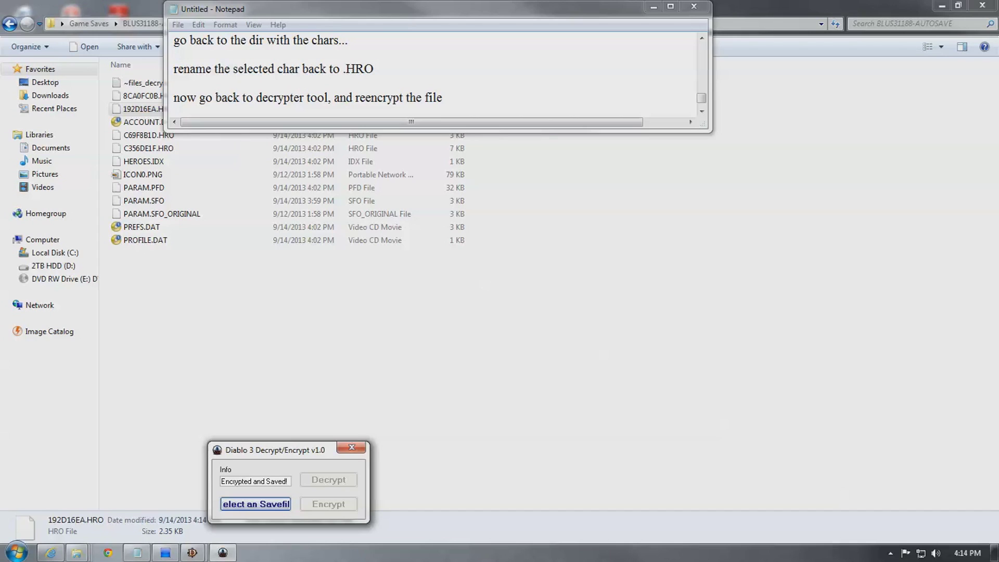
# Step: Return to Notepad and add, after a blank line, "now go back to bruteforce save data..."
pyautogui.click(442, 97)
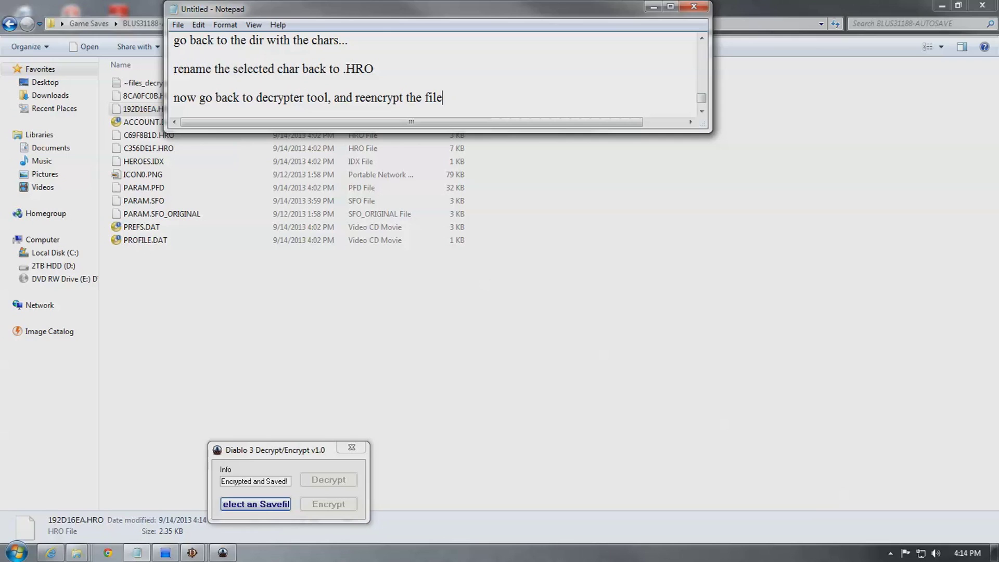
pyautogui.press('Return')
pyautogui.press('Return')
pyautogui.write('now go back to bruteforce save data...')
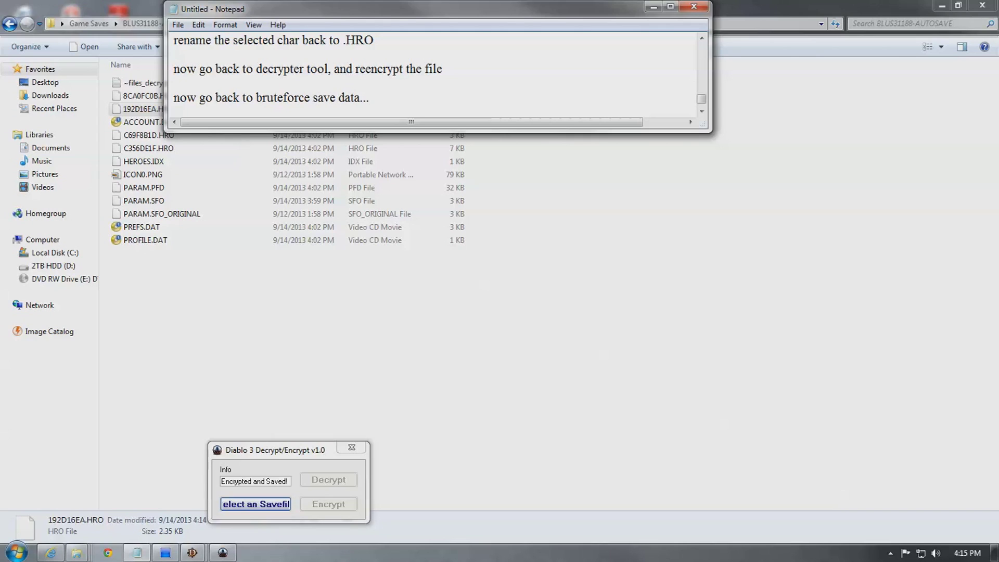
# Step: Minimize the save folder window and bring up Bruteforce Save Data
pyautogui.click(942, 5)
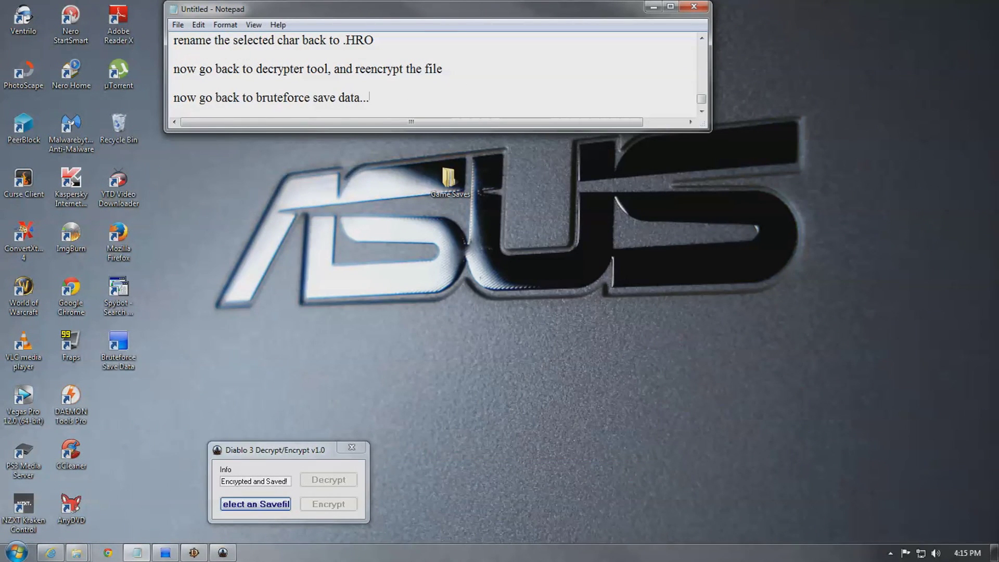
pyautogui.moveTo(194, 552)
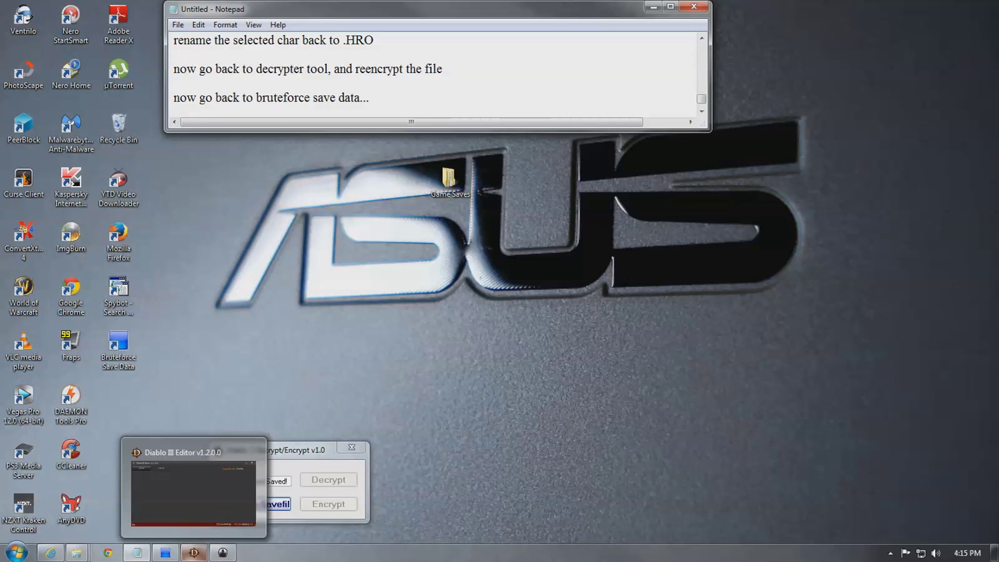
pyautogui.click(165, 552)
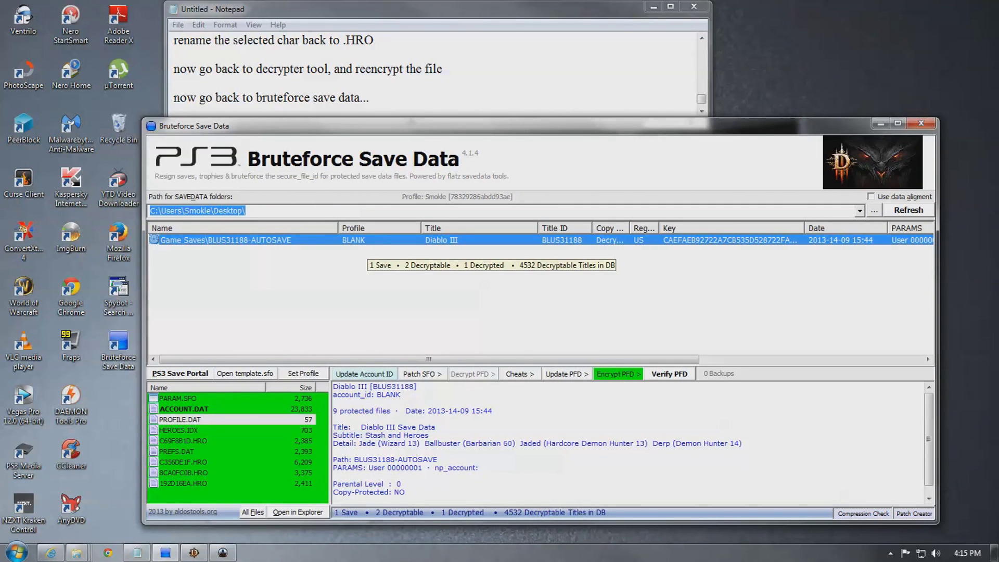
# Step: Switch to Notepad and add, after a blank line, "now its time to reencrypt it and resign it for it to be used on your ps3"
pyautogui.hotkey('alt', 'Tab')
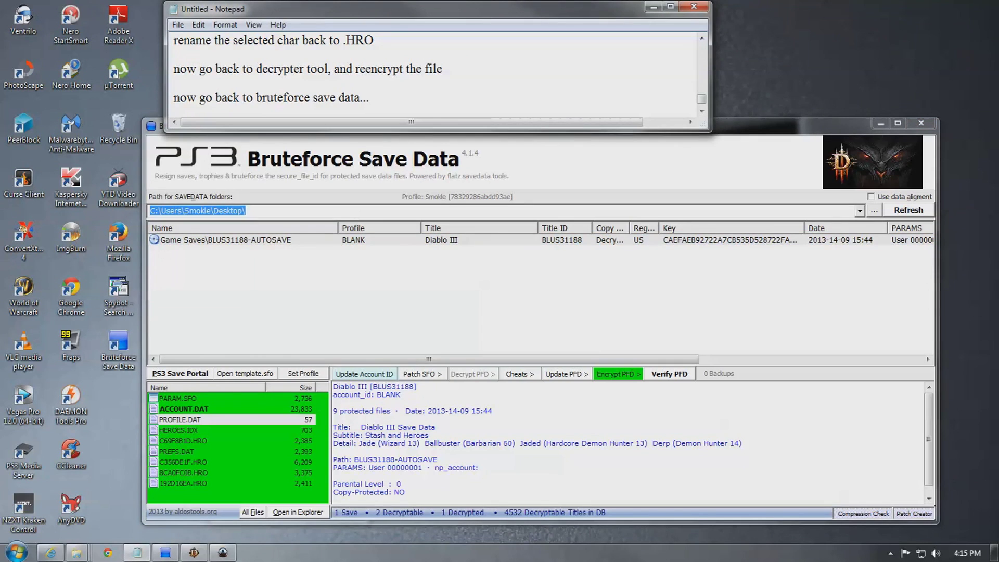
pyautogui.press('Return')
pyautogui.press('Return')
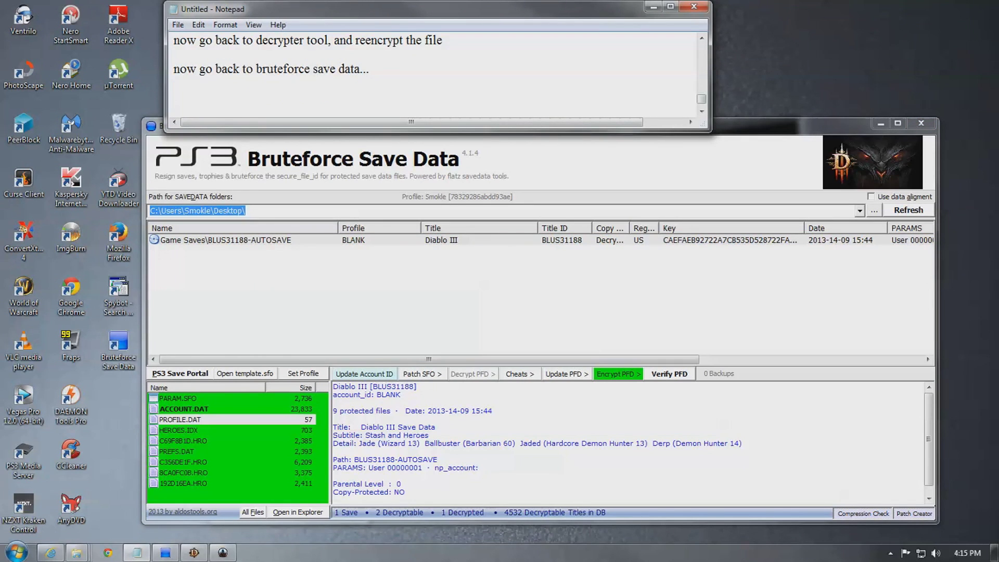
pyautogui.write('now its time to reencrup')
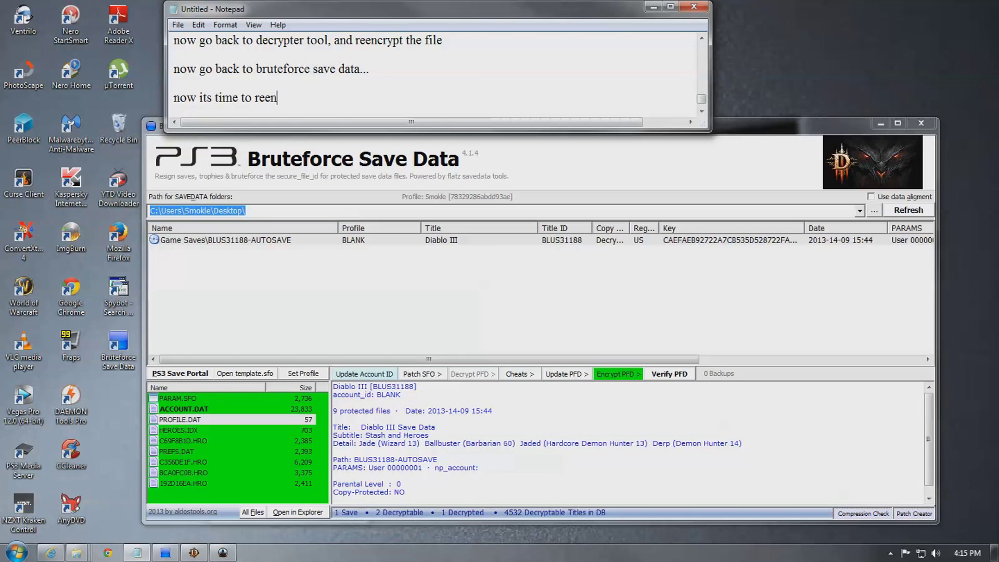
pyautogui.press('BackSpace')
pyautogui.press('BackSpace')
pyautogui.press('BackSpace')
pyautogui.write('y[t')
pyautogui.press('BackSpace')
pyautogui.press('BackSpace')
pyautogui.write('pt it and res')
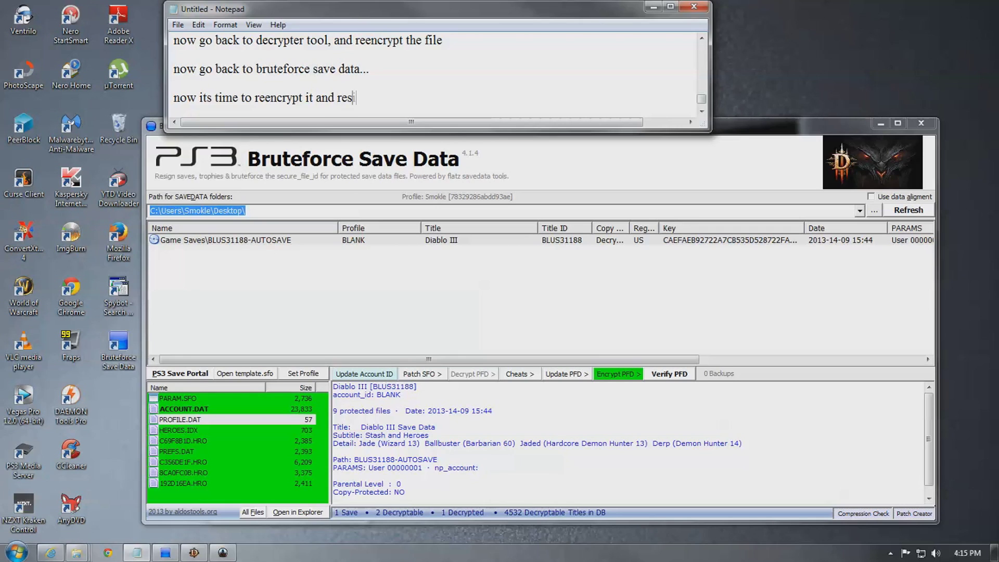
pyautogui.write('ign it for it to be used on your ps3')
# Step: Add, after a blank line, "ill be resigning it with my psn account as right now it has no account" to the Notepad instructions
pyautogui.press('Return')
pyautogui.press('Return')
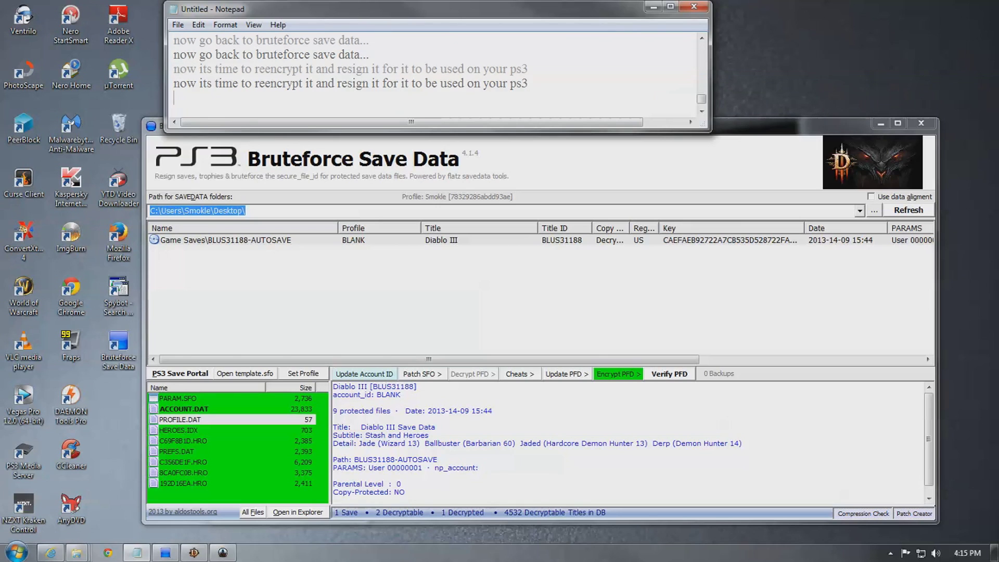
pyautogui.write('ill be resi')
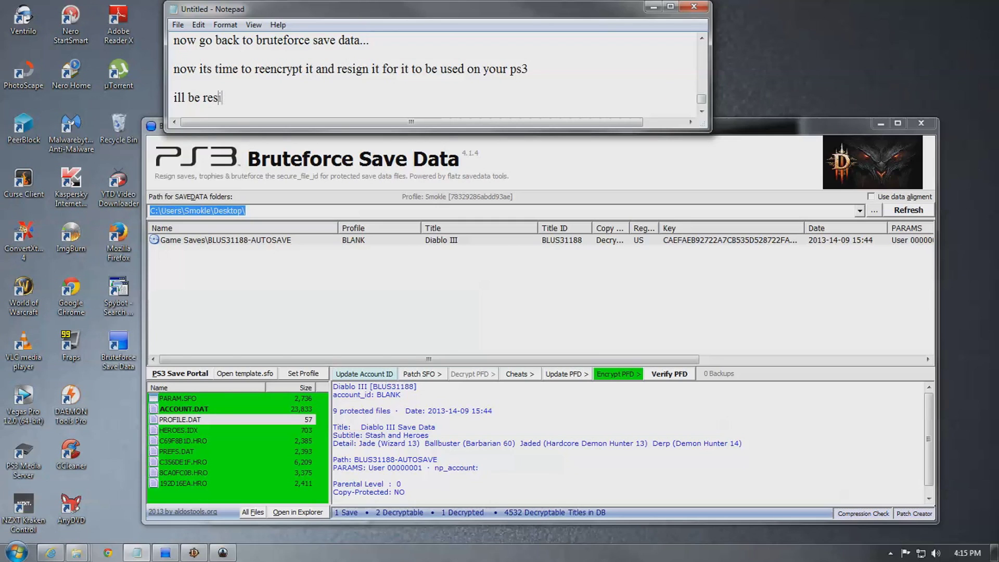
pyautogui.write('gning it with my psn a')
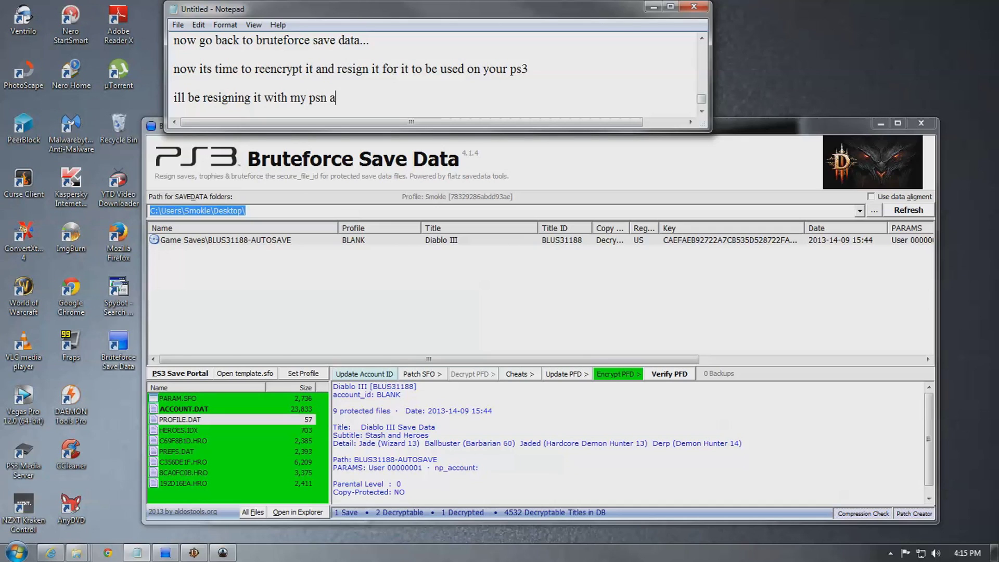
pyautogui.write('ccount as right now it')
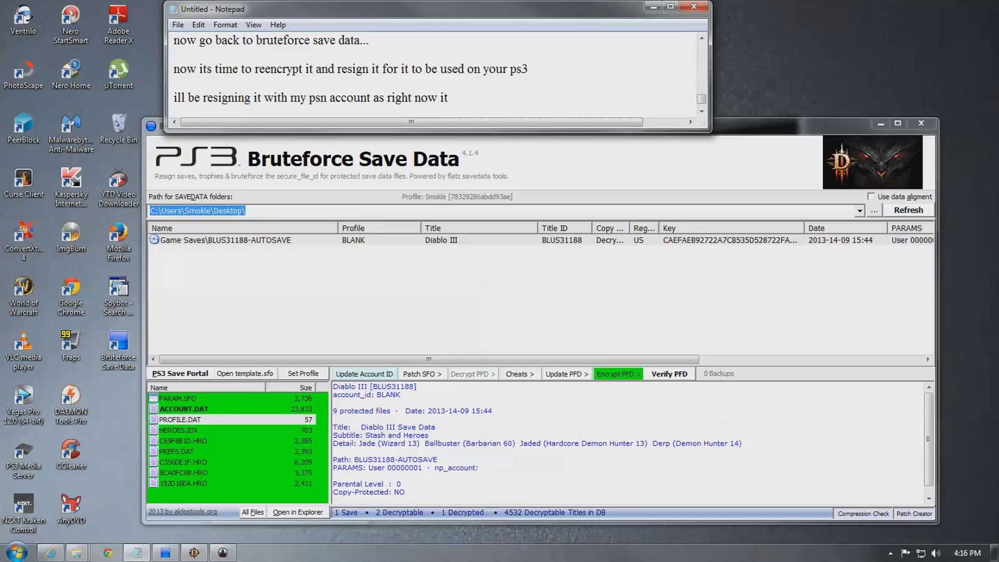
pyautogui.write('s')
pyautogui.press('BackSpace')
pyautogui.press('BackSpace')
pyautogui.write('has no account')
# Step: Switch to Bruteforce Save Data and encrypt the decrypted files of the Diablo III save, confirming the operation
pyautogui.hotkey('alt', 'Tab')
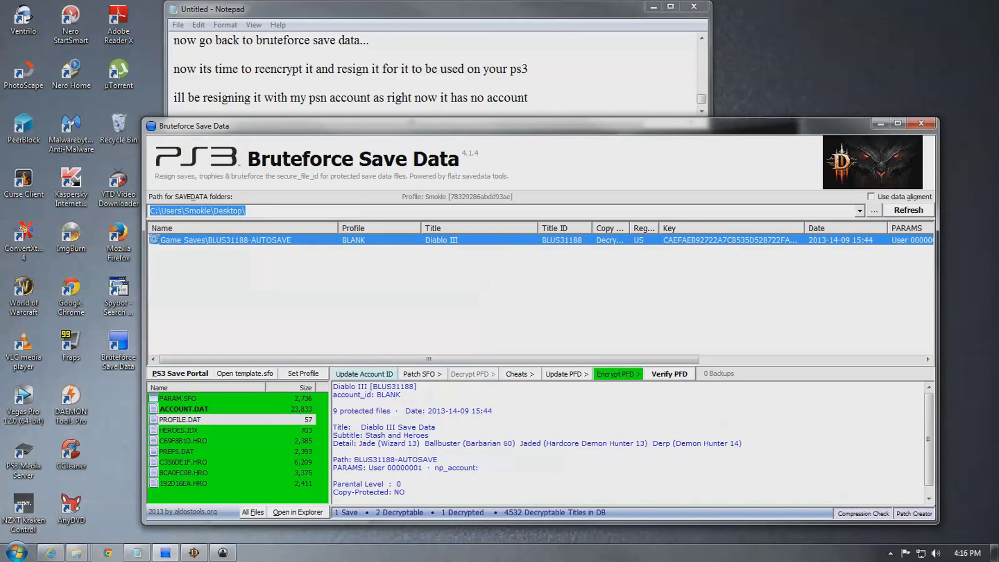
pyautogui.click(618, 374)
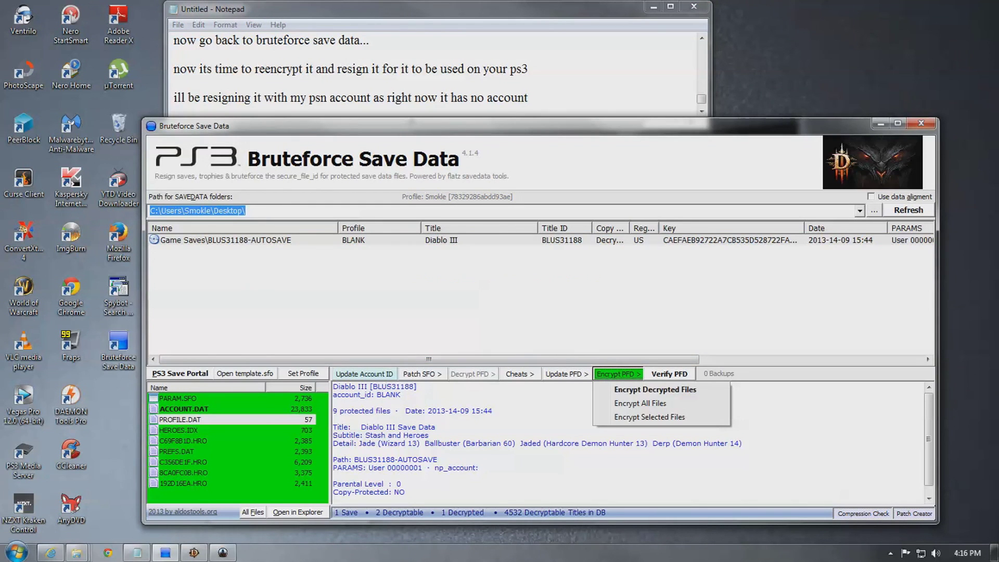
pyautogui.click(655, 389)
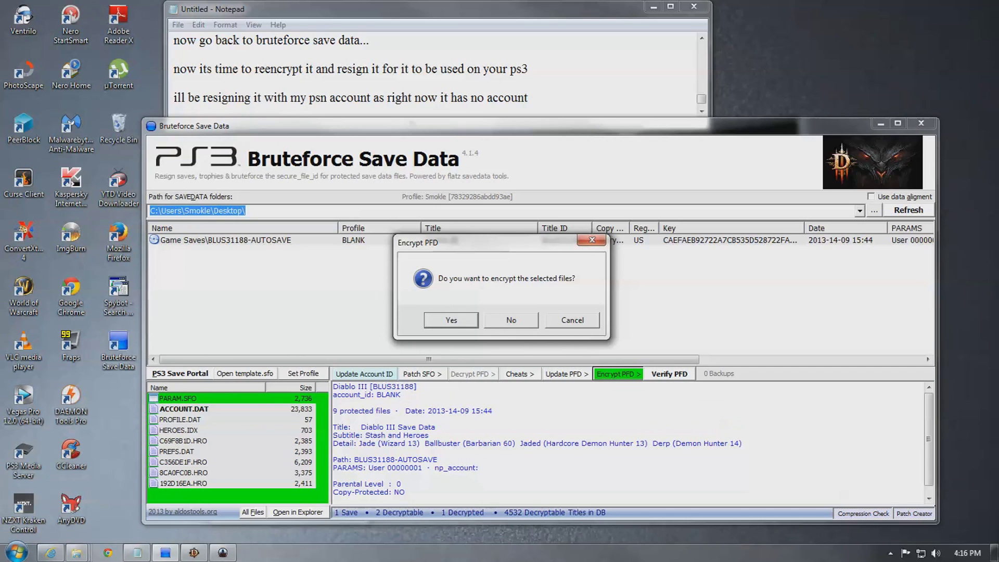
pyautogui.press('Return')
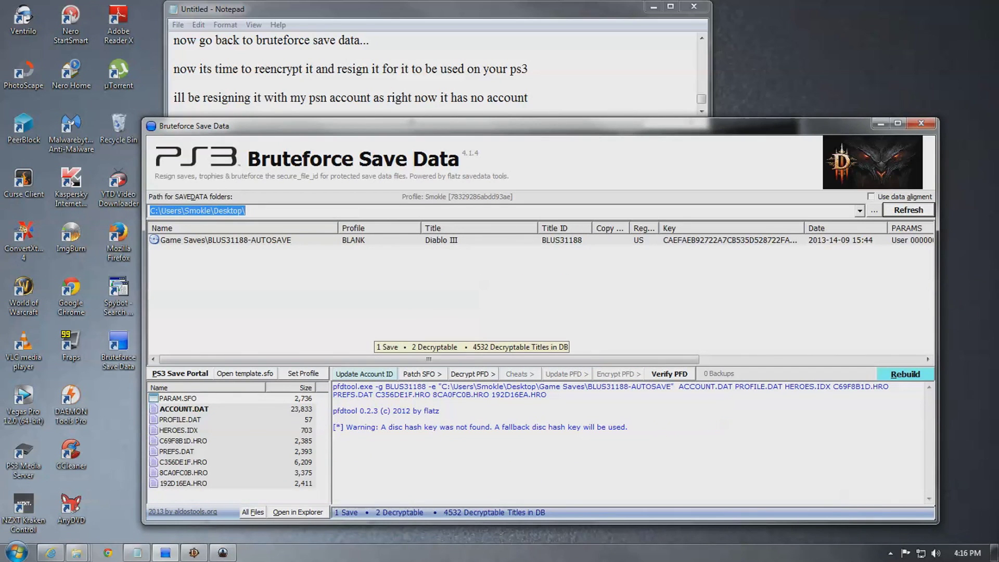
# Step: Select the BLUS31188-AUTOSAVE save and set Profile 1 as the profile used for patches
pyautogui.click(245, 240)
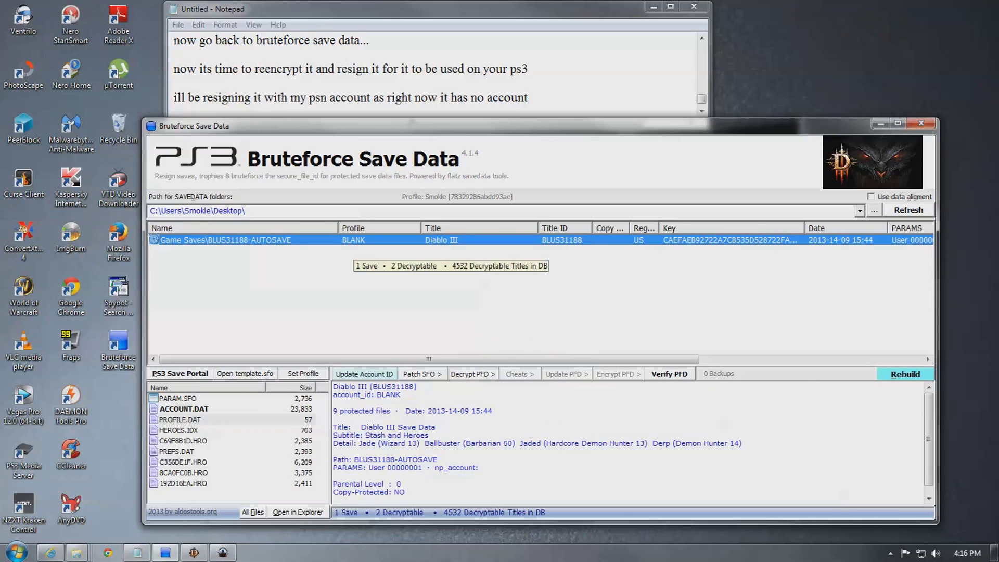
pyautogui.click(303, 373)
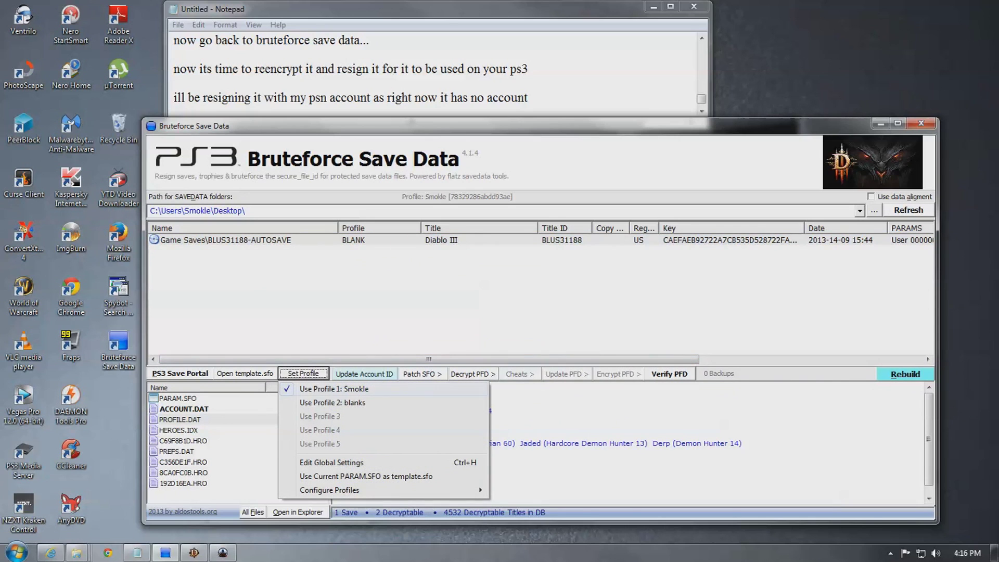
pyautogui.click(333, 389)
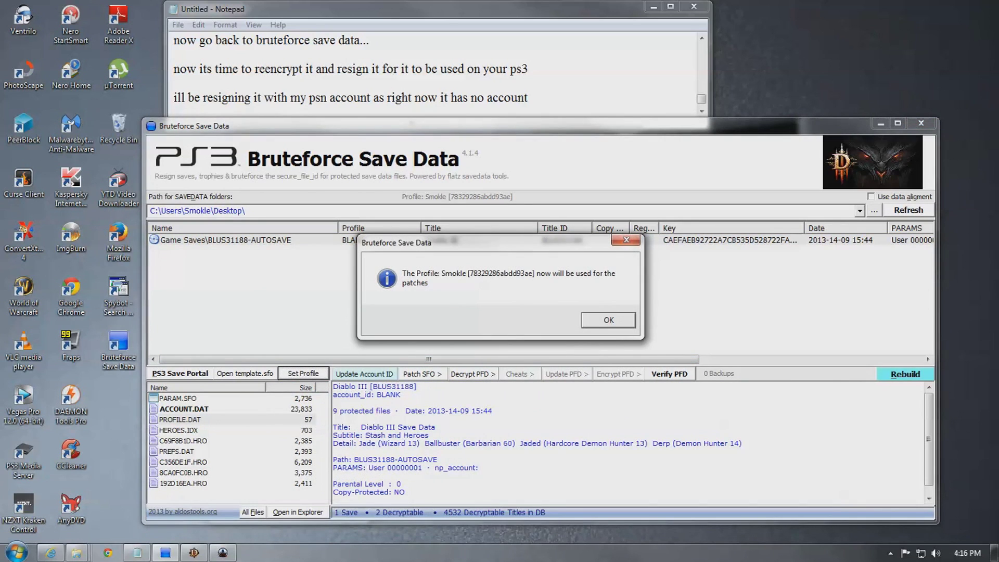
pyautogui.press('Return')
# Step: Run a full rebuild of the Diablo III save, updating PARAM.SFO with the selected profile
pyautogui.hotkey('alt', 'r')
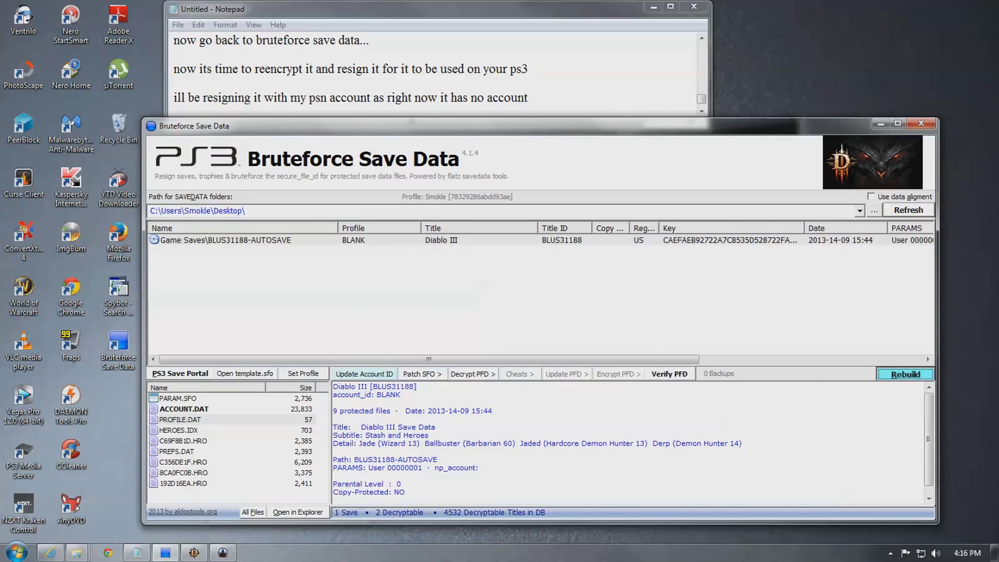
pyautogui.press('Down')
pyautogui.press('Return')
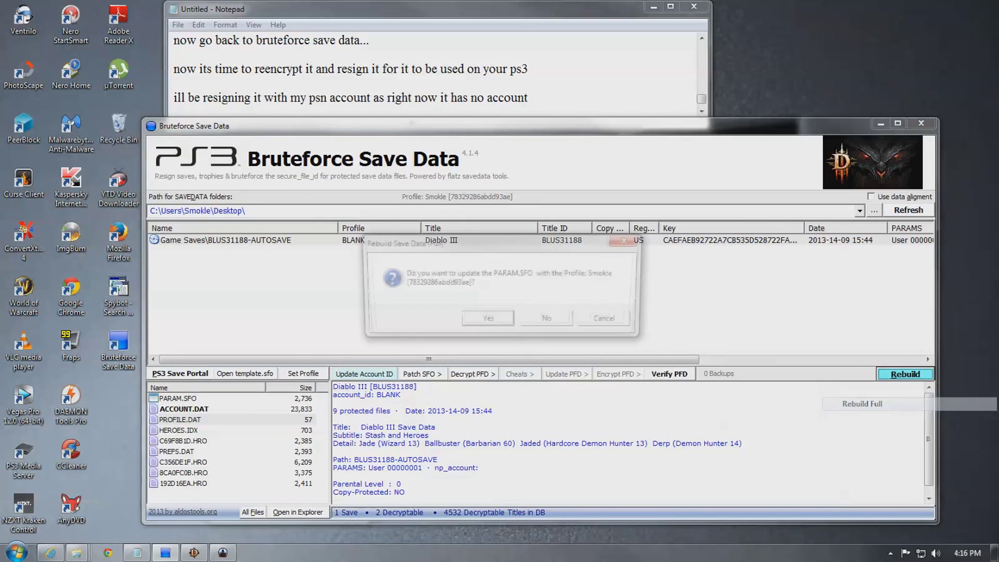
pyautogui.press('Return')
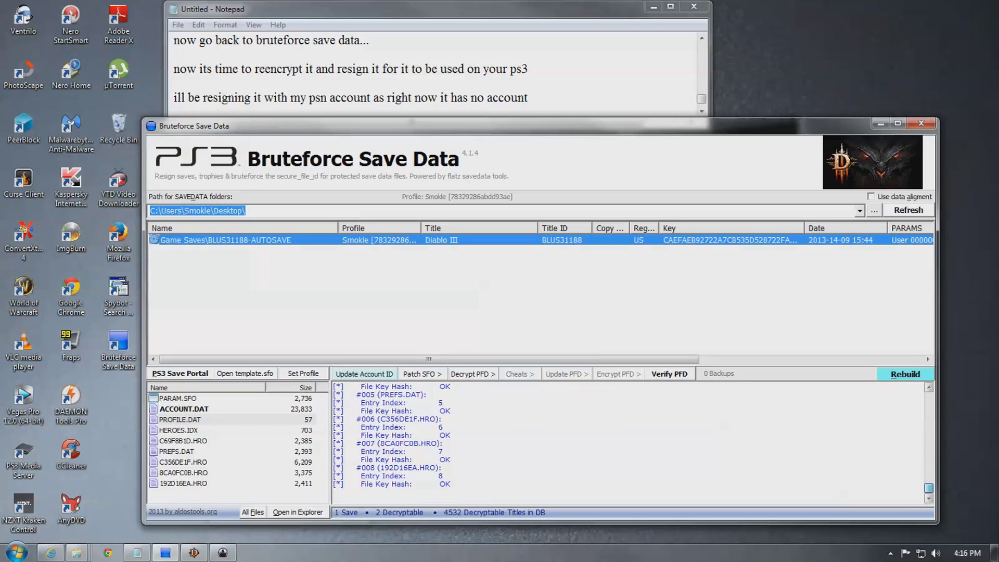
# Step: Switch to Notepad and add, after a blank line, "all said and done, it should work on your game now, if"
pyautogui.hotkey('alt', 'Tab')
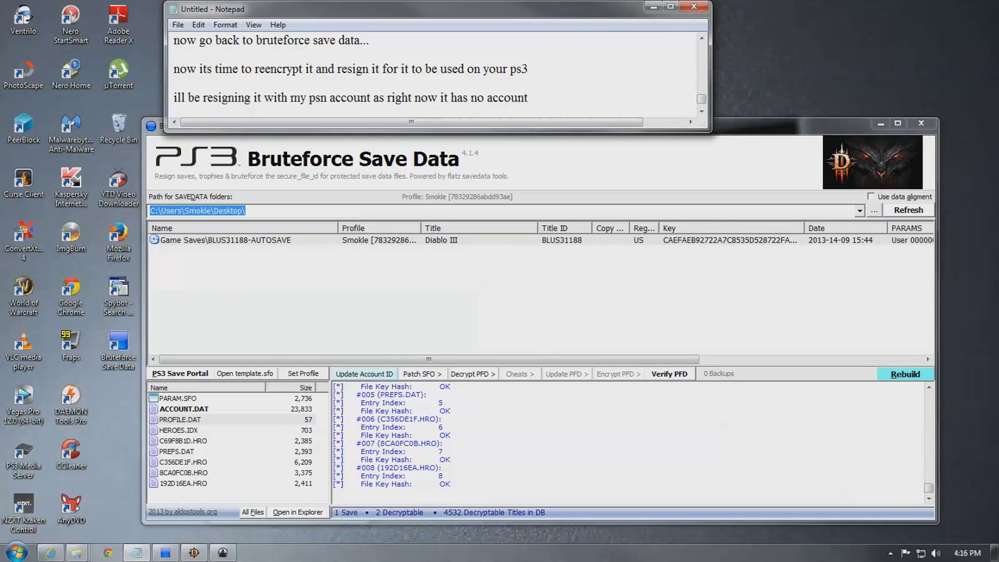
pyautogui.press('Return')
pyautogui.press('Return')
pyautogui.write('al')
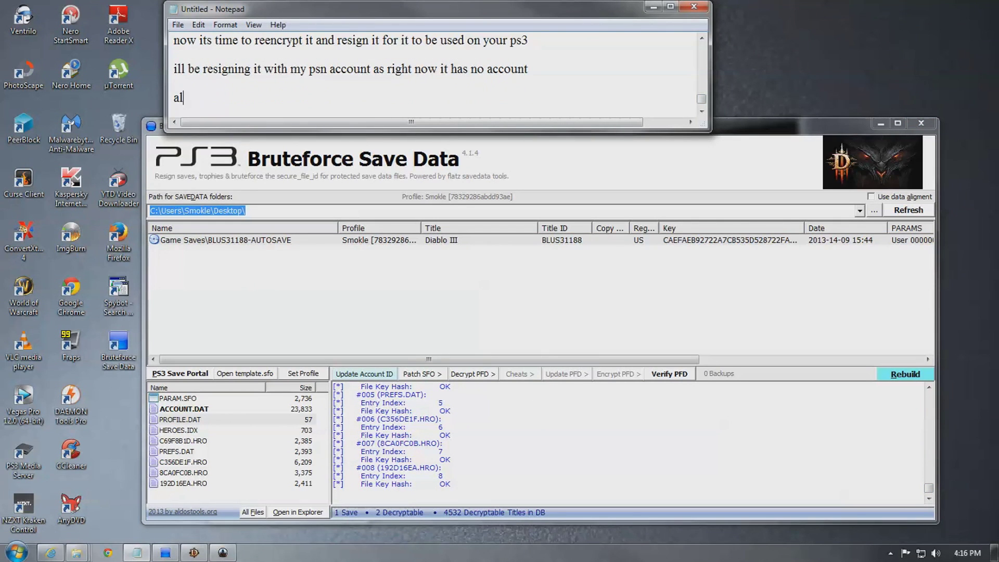
pyautogui.write('l said and done, it sho')
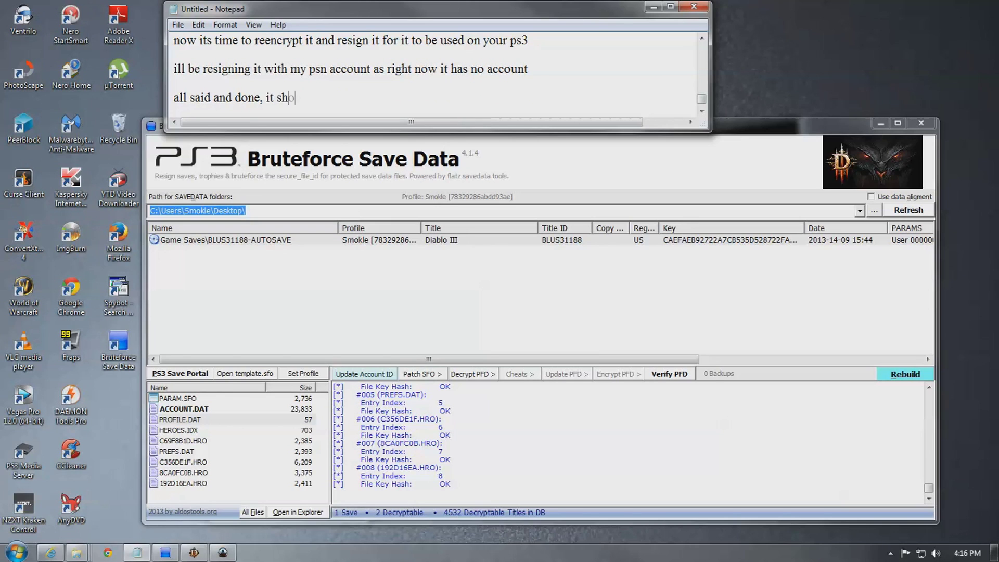
pyautogui.write('uld work on y')
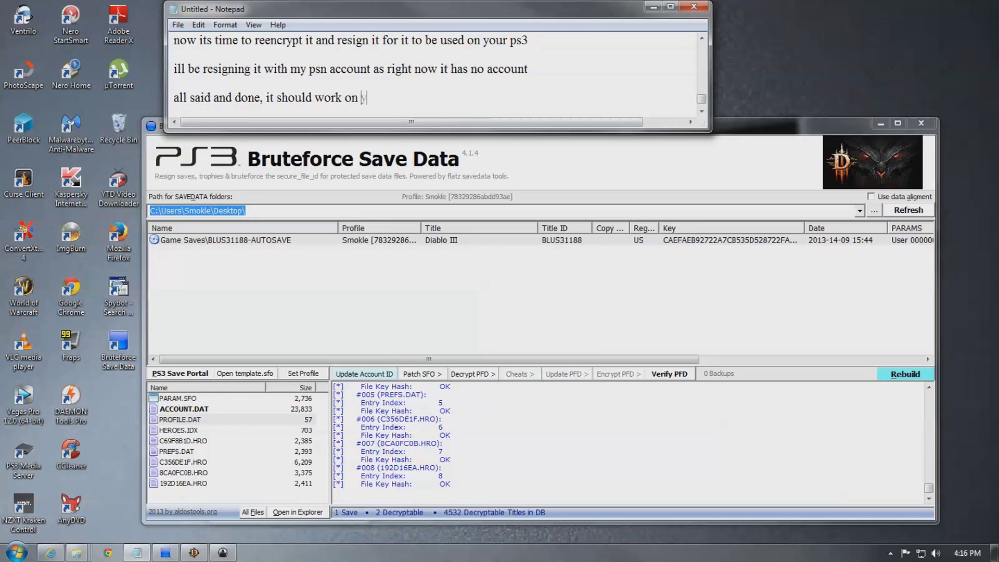
pyautogui.write('our game now, if')
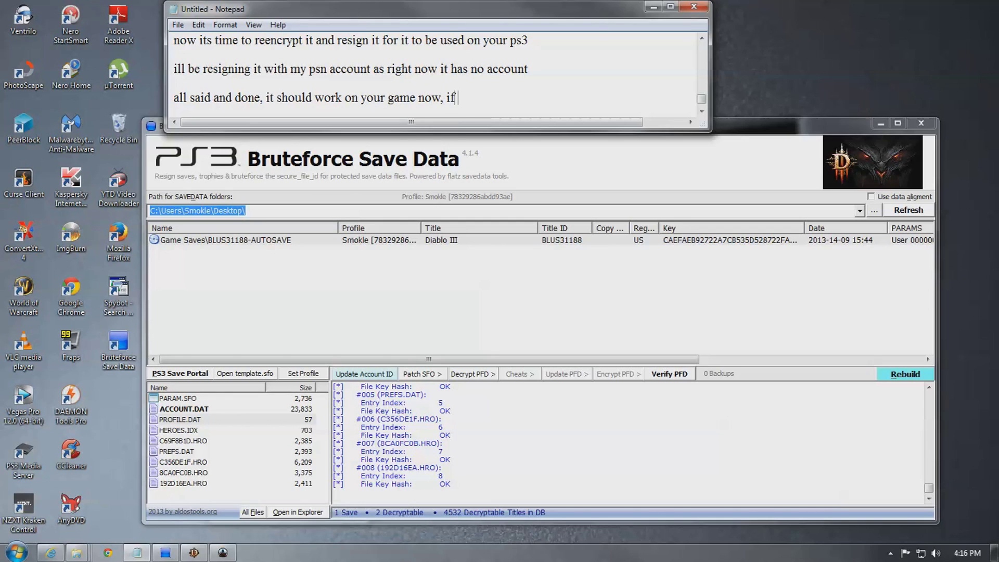
# Step: Continue the line with "not please respond and ill try to assit more.. if followed" and, on a new line, "correctly all should be working,"
pyautogui.write(' not please r')
pyautogui.write('espond and ill try to assit more.. if followed c')
pyautogui.press('Return')
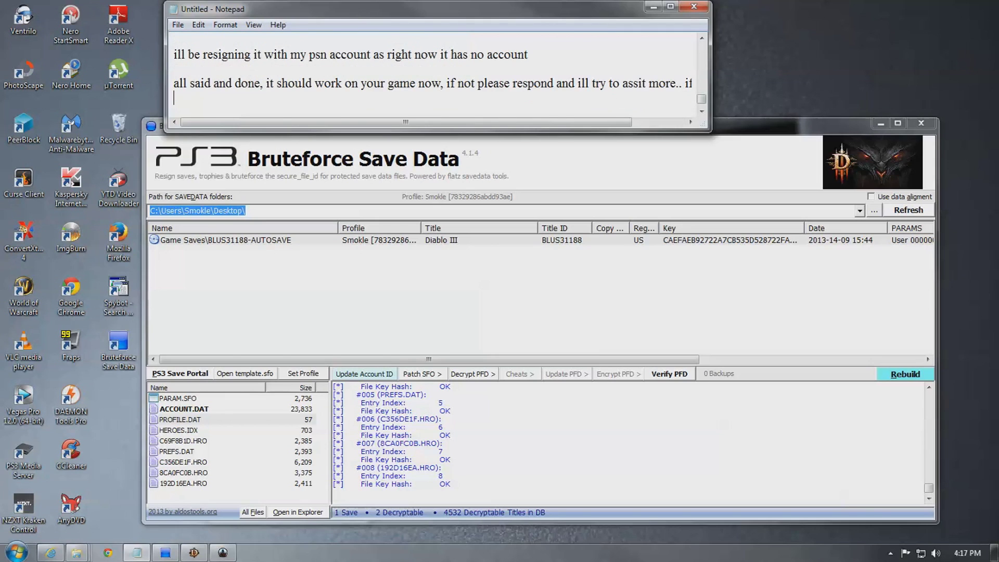
pyautogui.write('orrectly all sho')
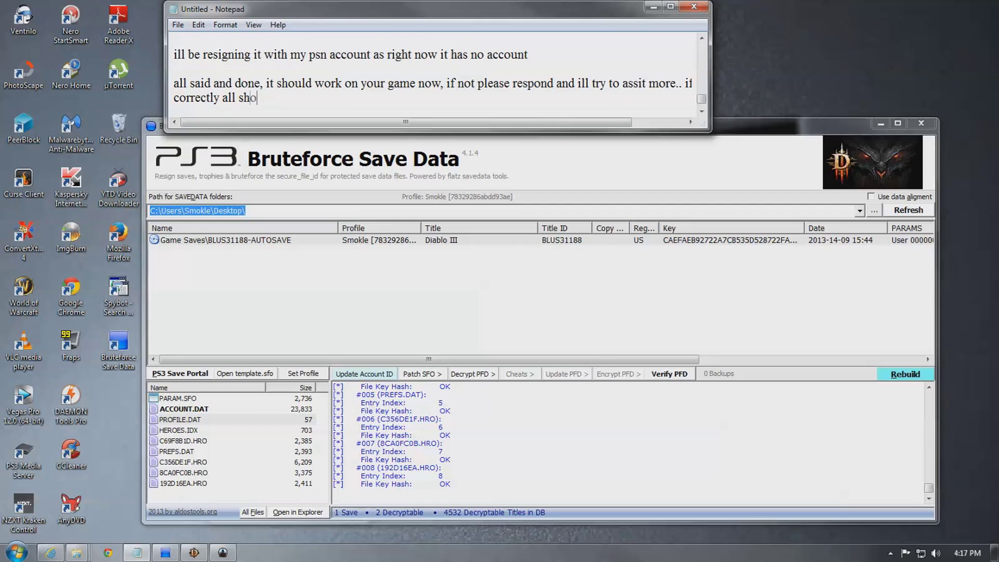
pyautogui.write('uld be working,')
# Step: Add, after two blank lines, the closing line "Have a great day, damn my typing sucks balls today! lol"
pyautogui.press('Return')
pyautogui.press('Return')
pyautogui.press('Return')
pyautogui.write('Ha')
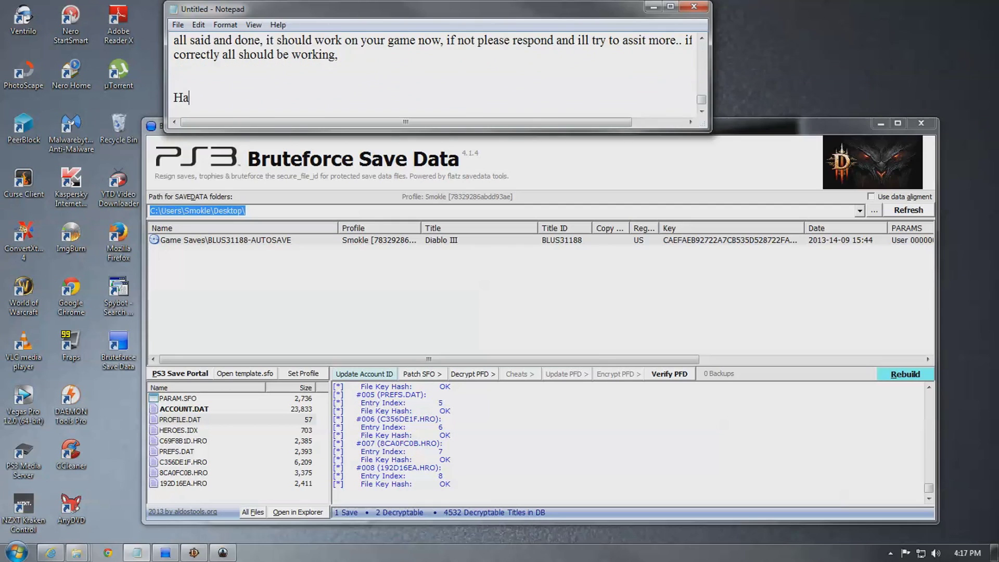
pyautogui.write('ve a greay')
pyautogui.press('BackSpace')
pyautogui.write('ay')
pyautogui.press('BackSpace')
pyautogui.write('t day, damn my typing u')
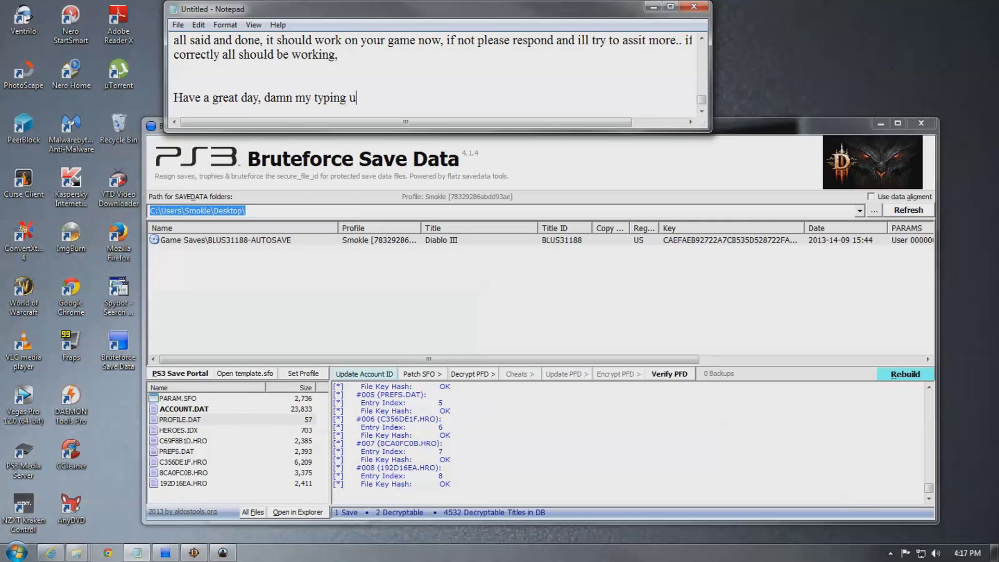
pyautogui.press('BackSpace')
pyautogui.write('sucks balls today! lol')
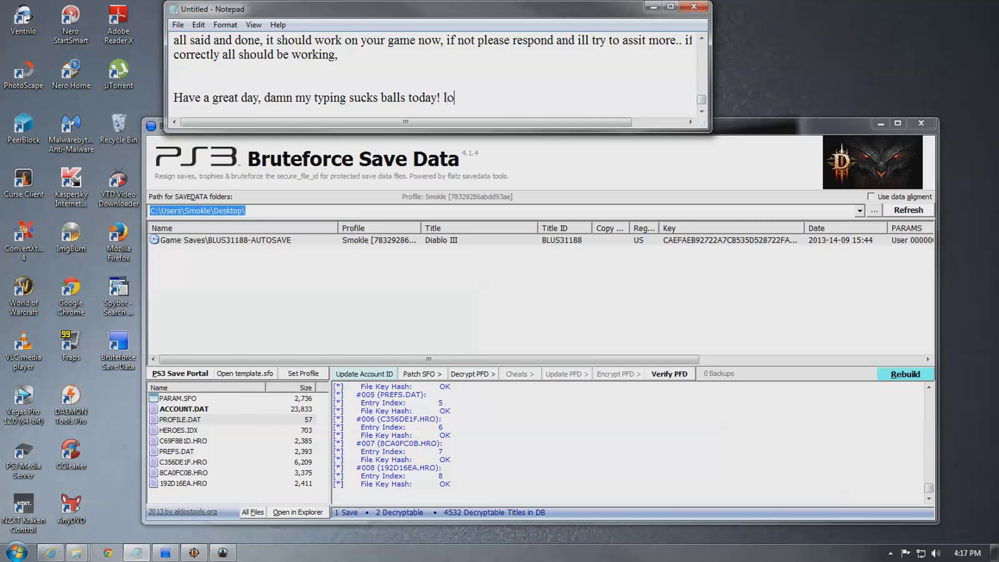